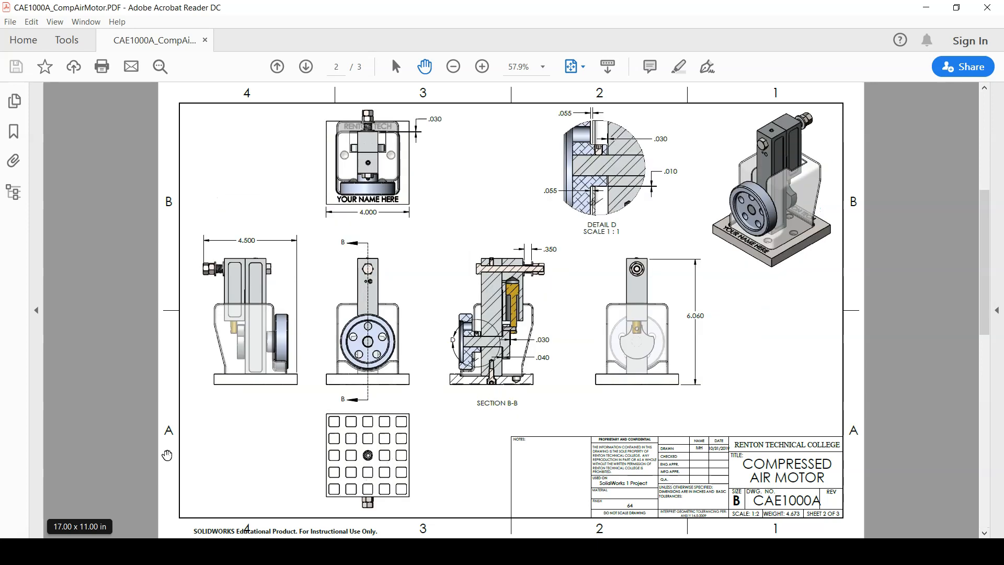
Switch to the Word tutorial document and follow the CAE1000 Part files link.
key("Page_Up")
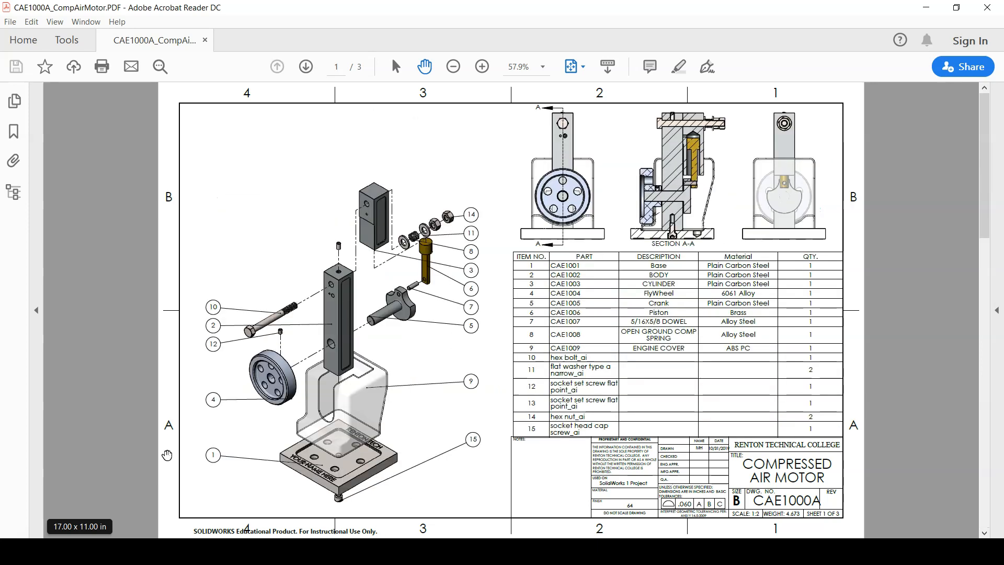
left_click(381, 551)
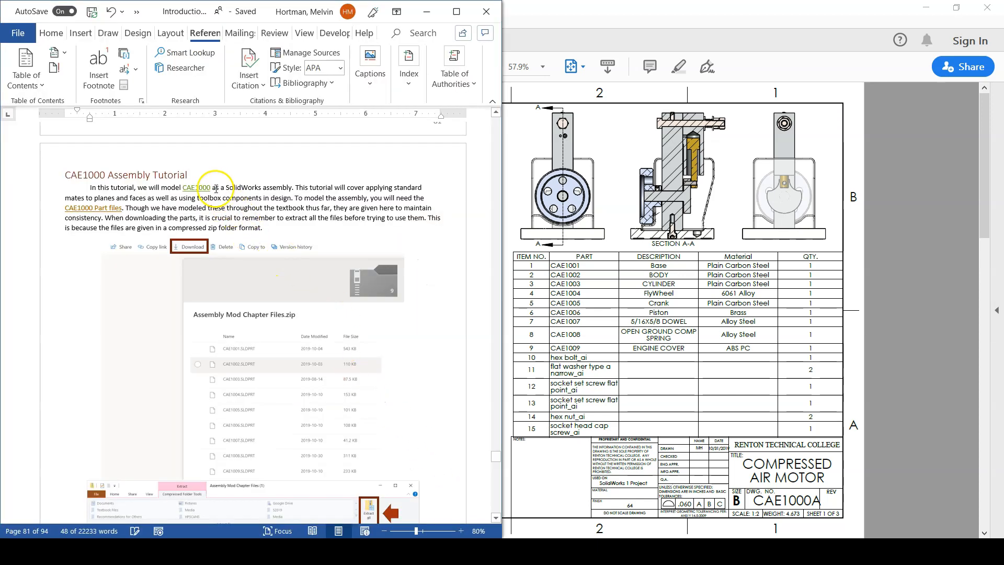
right_click(106, 207)
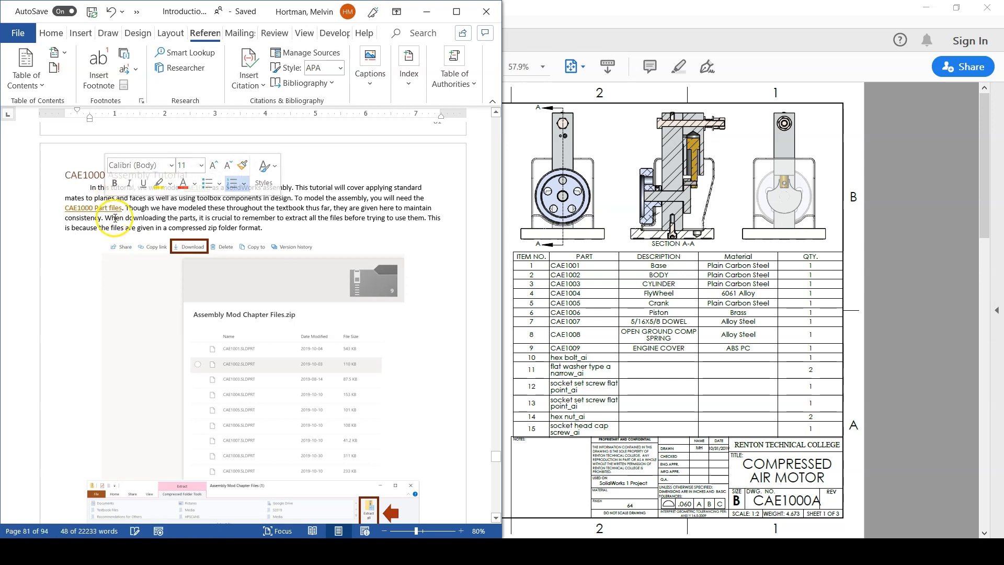
left_click(134, 207)
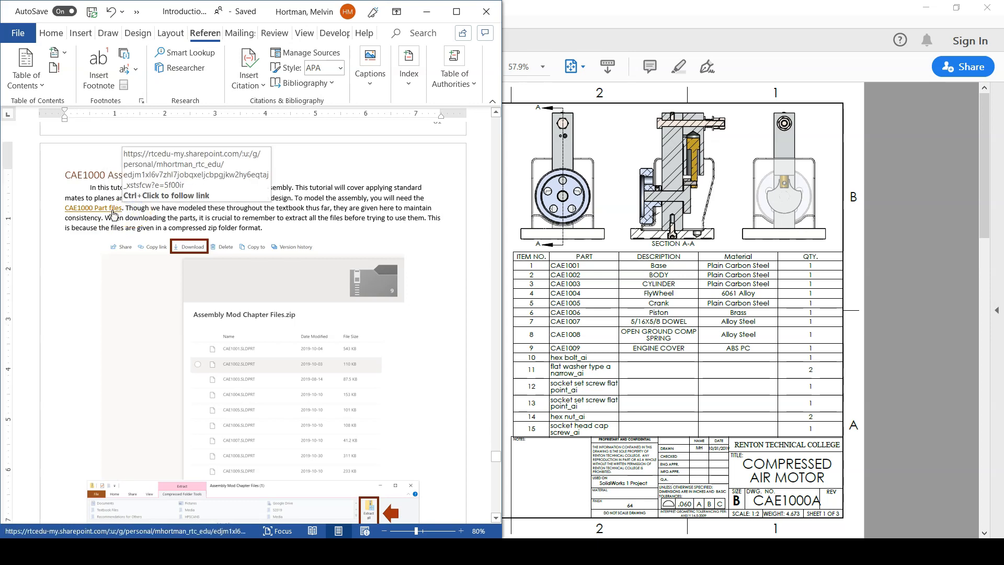
left_click(112, 210, "ctrl")
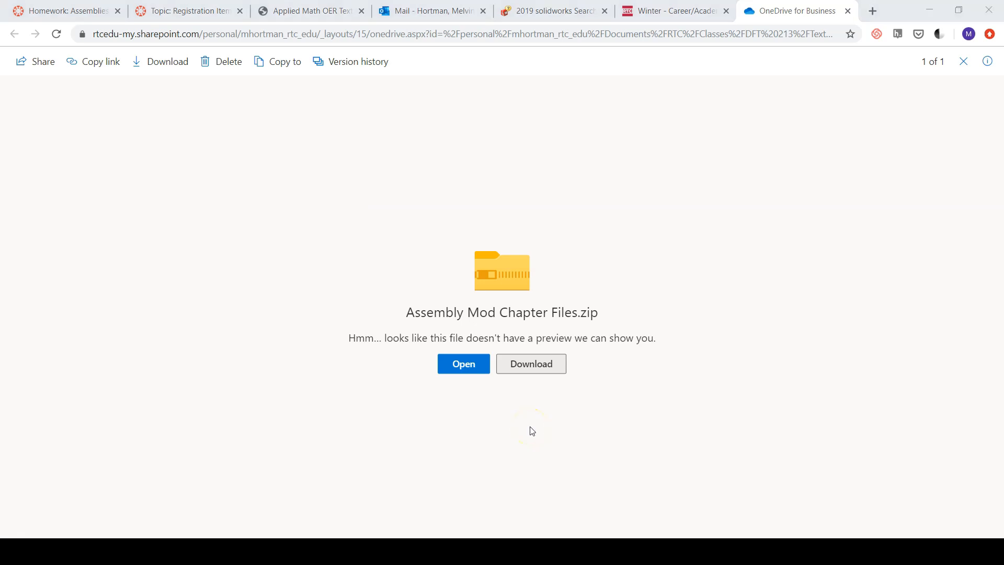
Download Assembly Mod Chapter Files.zip to the Downloads folder and open the archive.
left_click(532, 365)
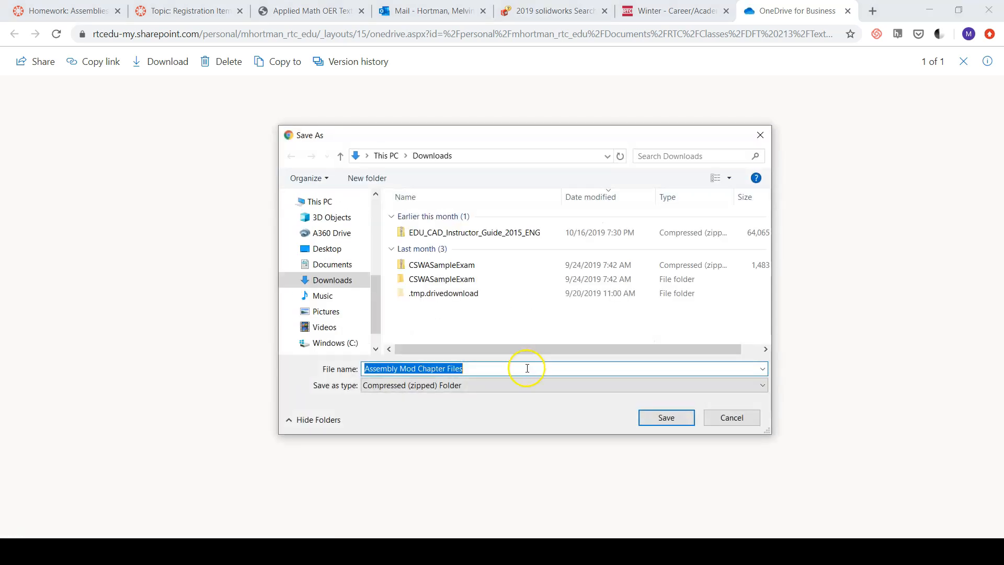
left_click(669, 417)
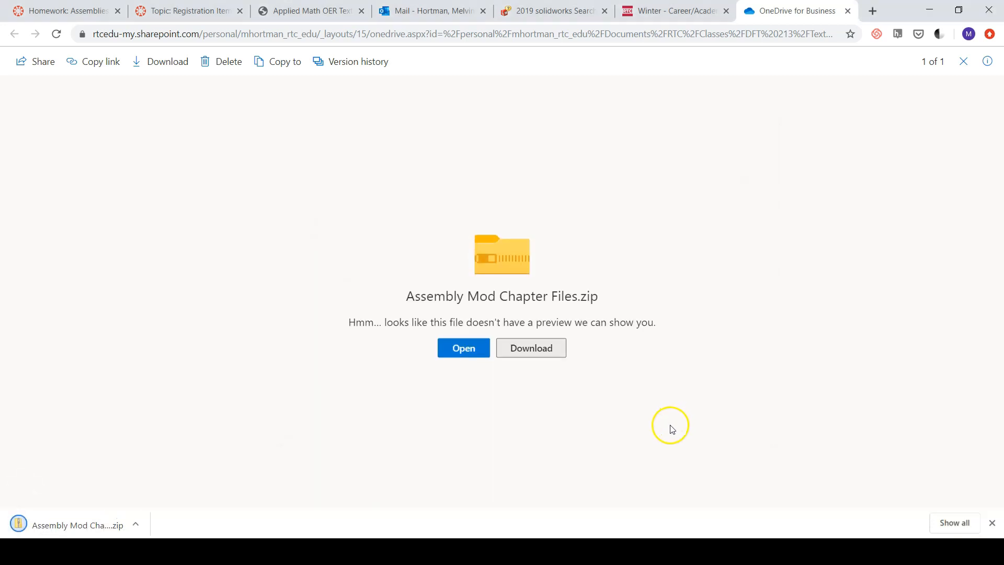
left_click(109, 519)
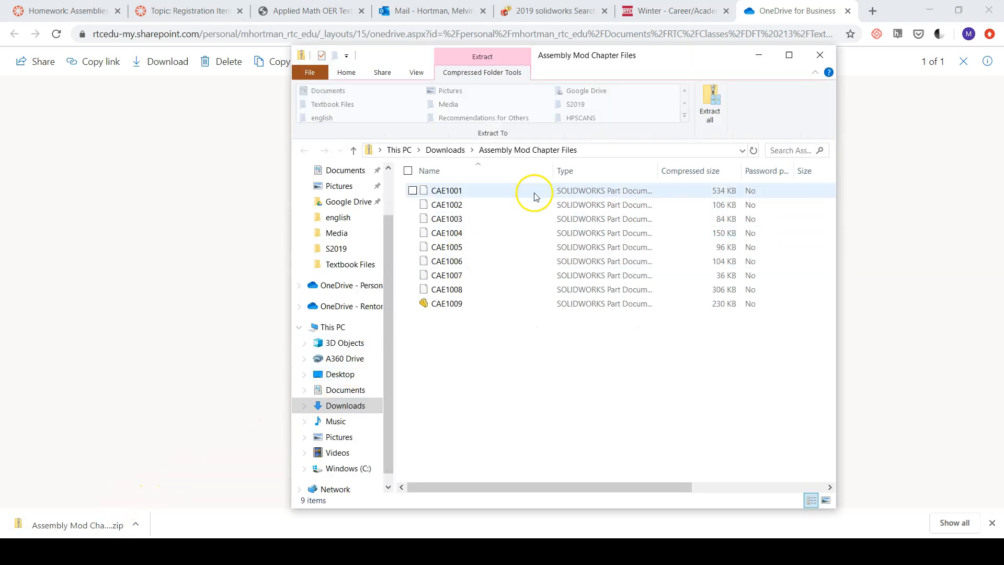
Extract all the part files to Downloads\Assembly Mod Chapter Files and close both folder windows.
left_click(711, 110)
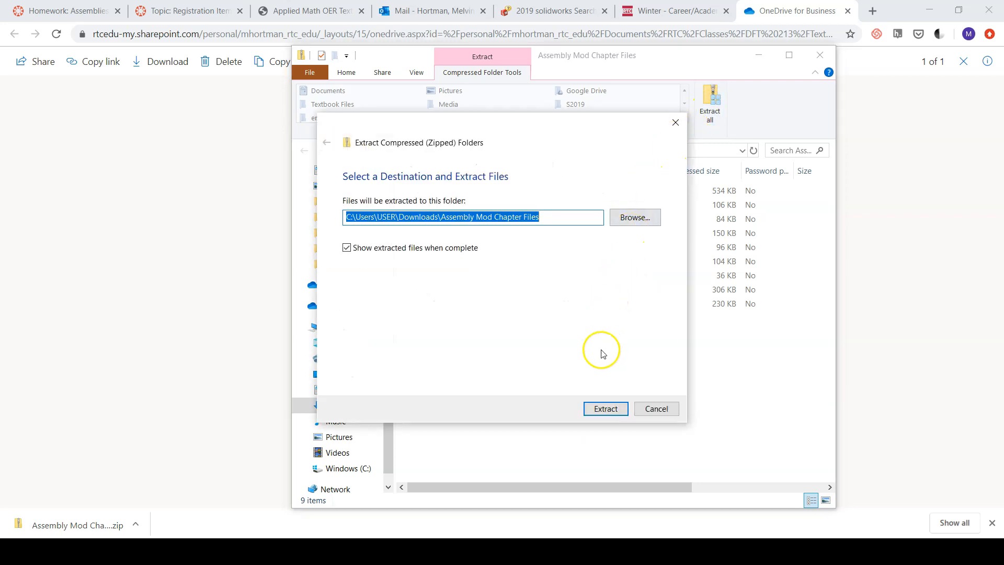
left_click(599, 408)
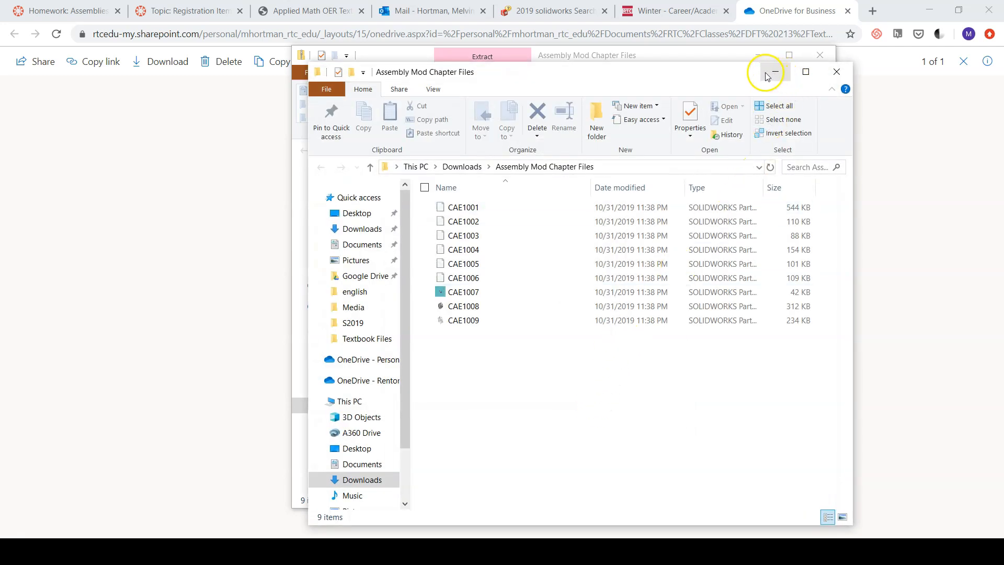
left_click_drag(746, 72, 709, 75)
left_click(774, 55)
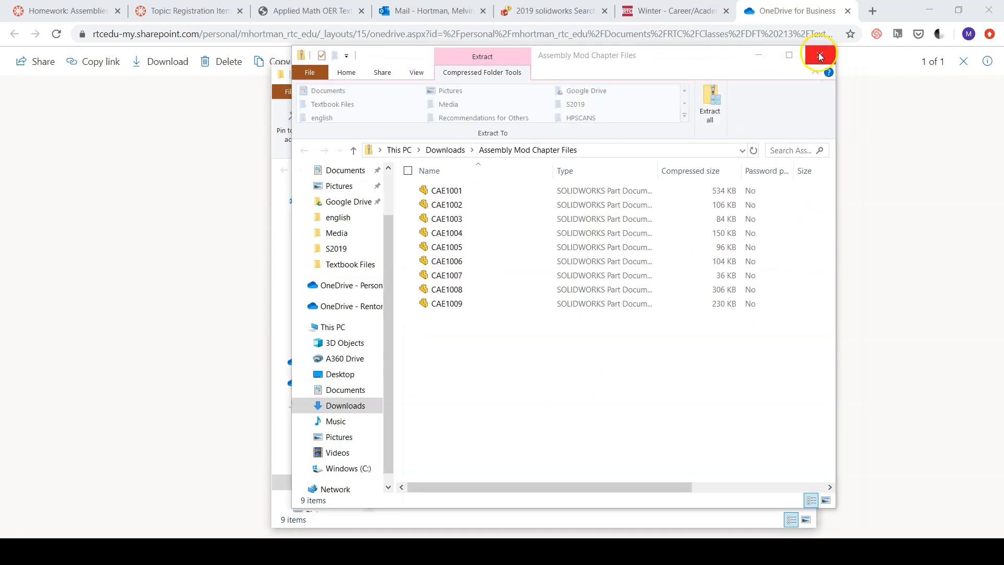
left_click(820, 55)
left_click(739, 75)
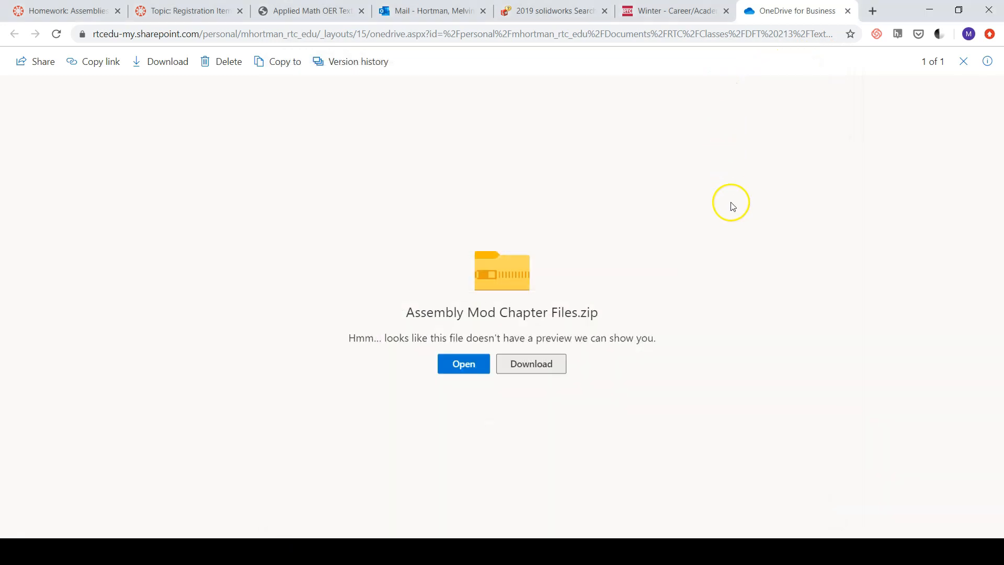
Switch to SOLIDWORKS and create a new assembly document.
left_click(673, 552)
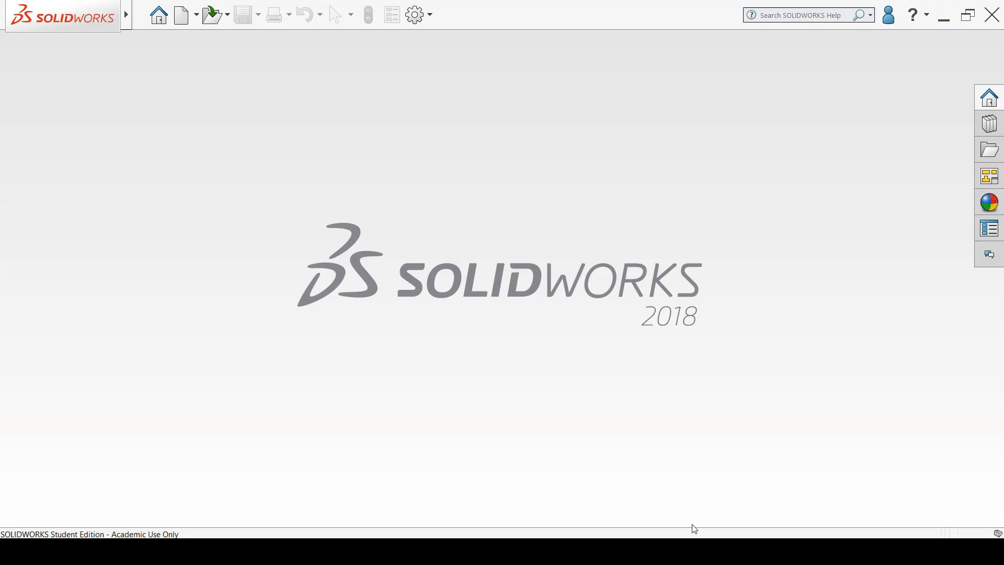
left_click(180, 21)
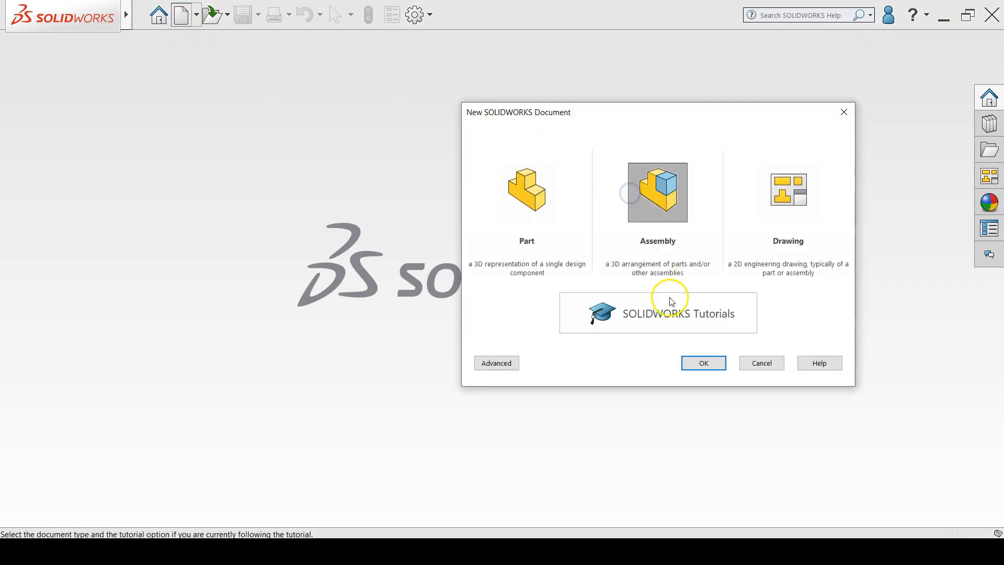
left_click(691, 368)
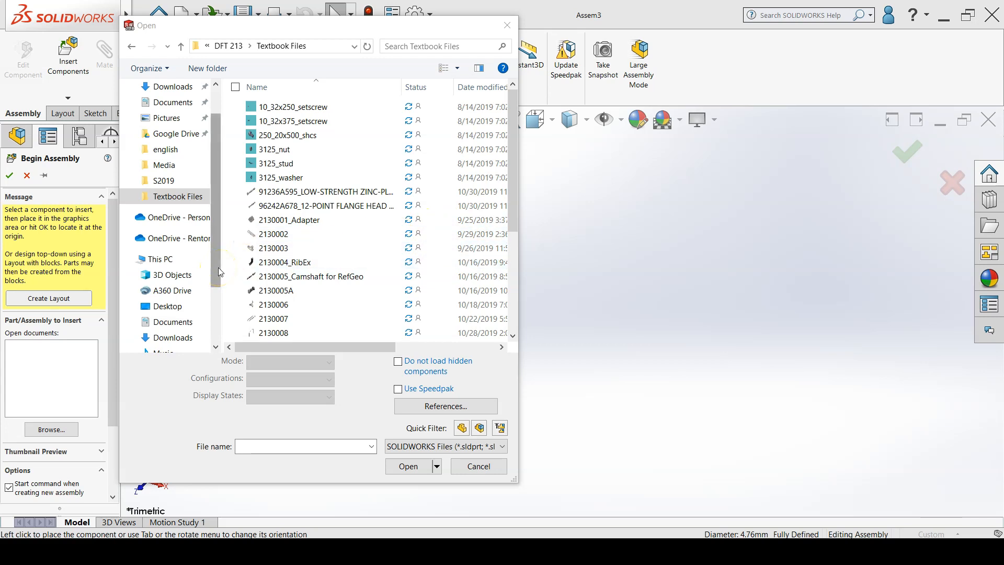
Load CAE1001 from the Assembly Mod Chapter Files folder in Downloads as the first component.
scroll(216, 265, "up", 1)
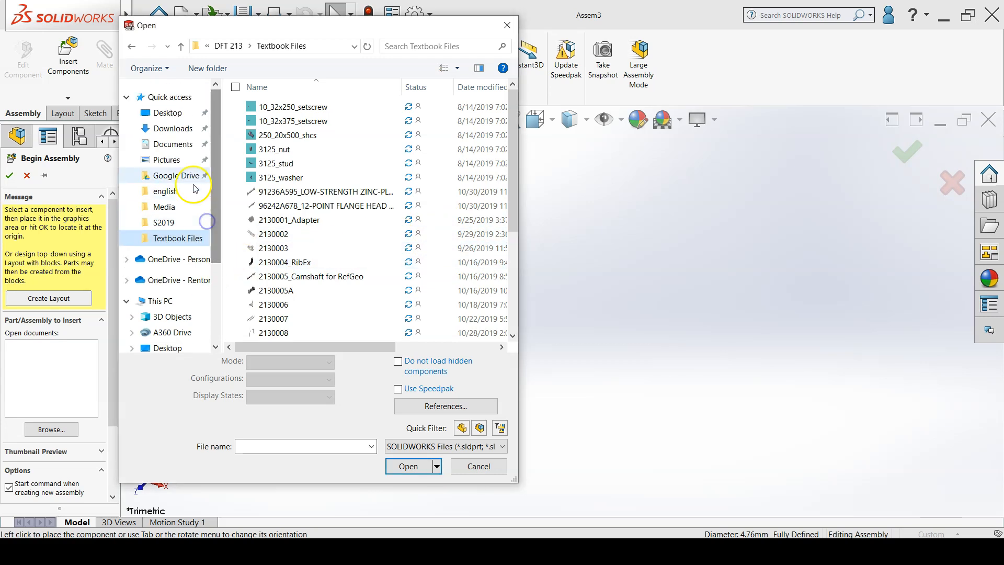
left_click(172, 128)
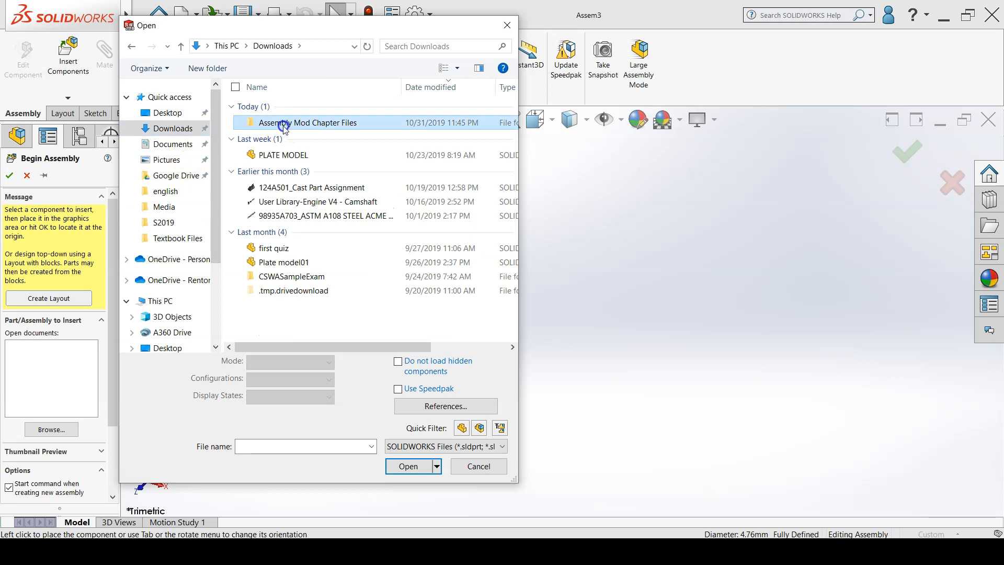
double_click(282, 124)
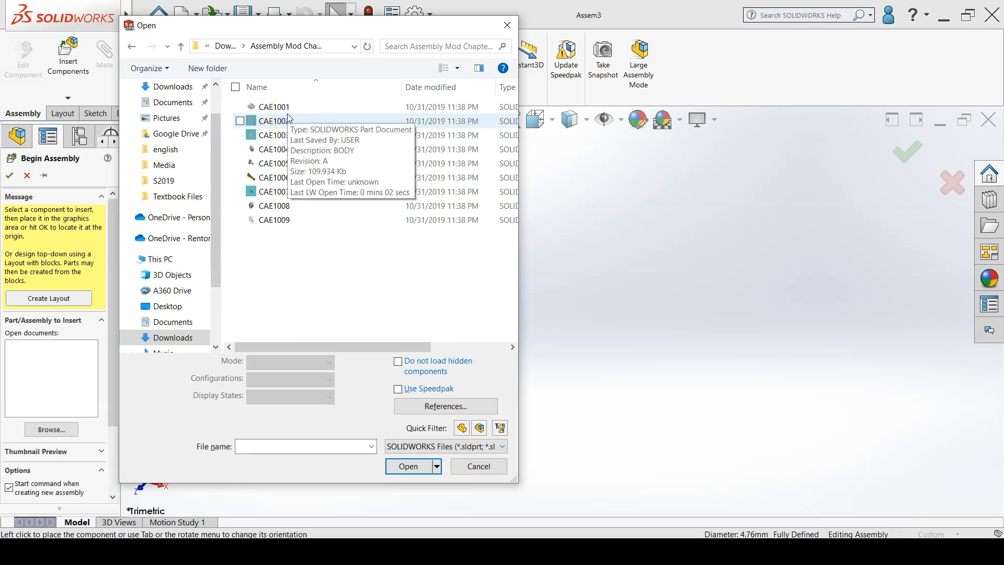
left_click(296, 108)
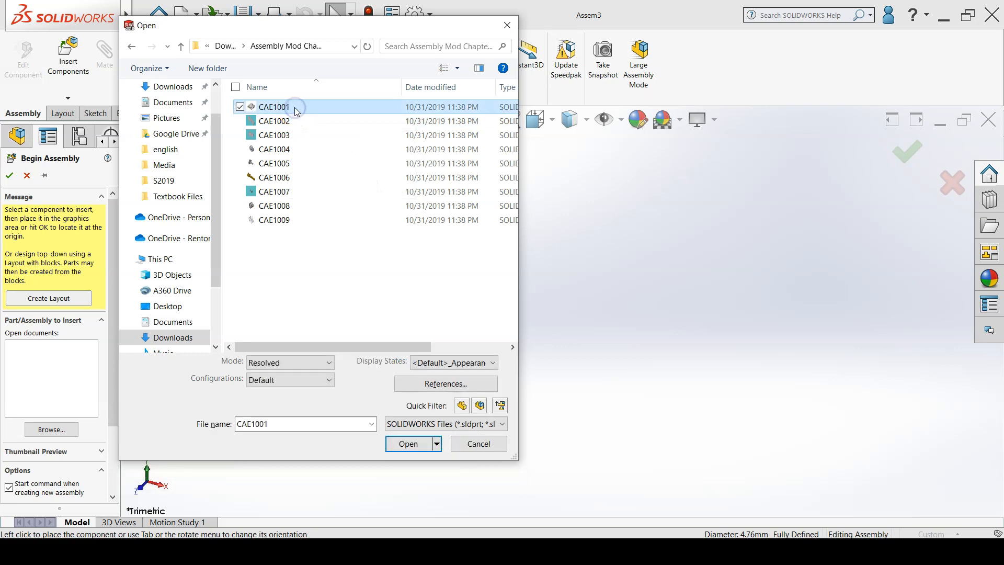
left_click(409, 444)
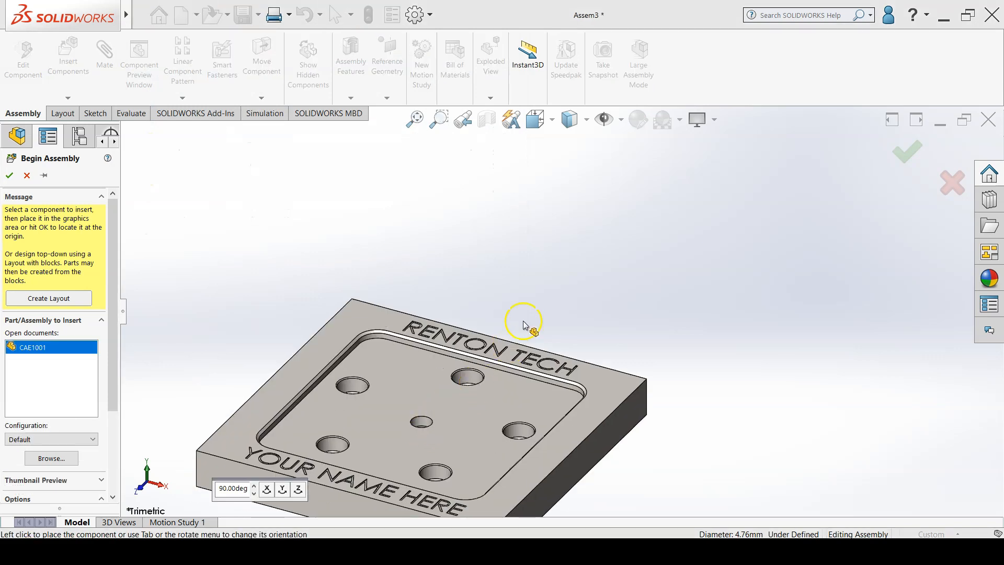
Turn on the display of origins and place the CAE1001 base at the assembly origin.
left_click(620, 122)
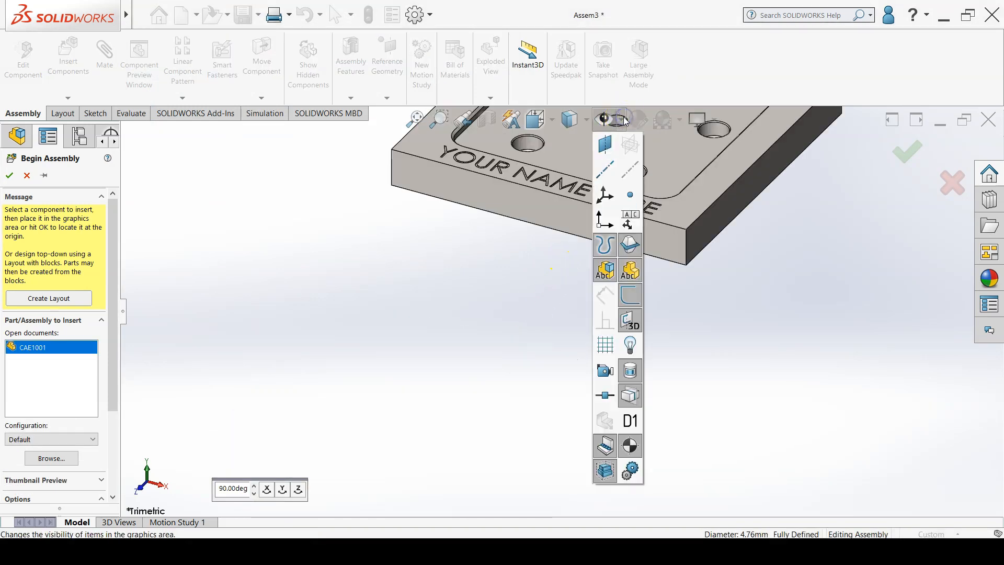
left_click(600, 226)
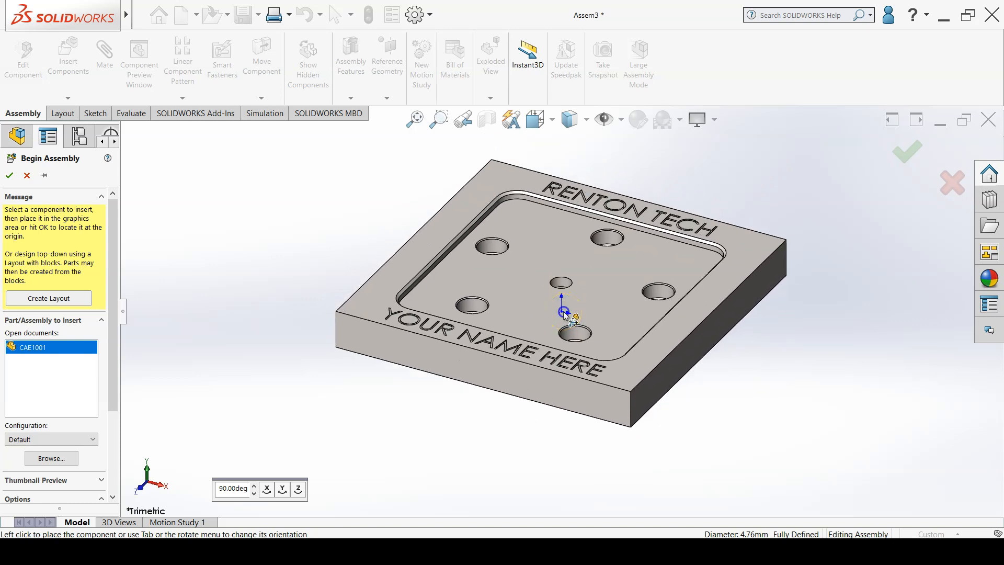
left_click(563, 312)
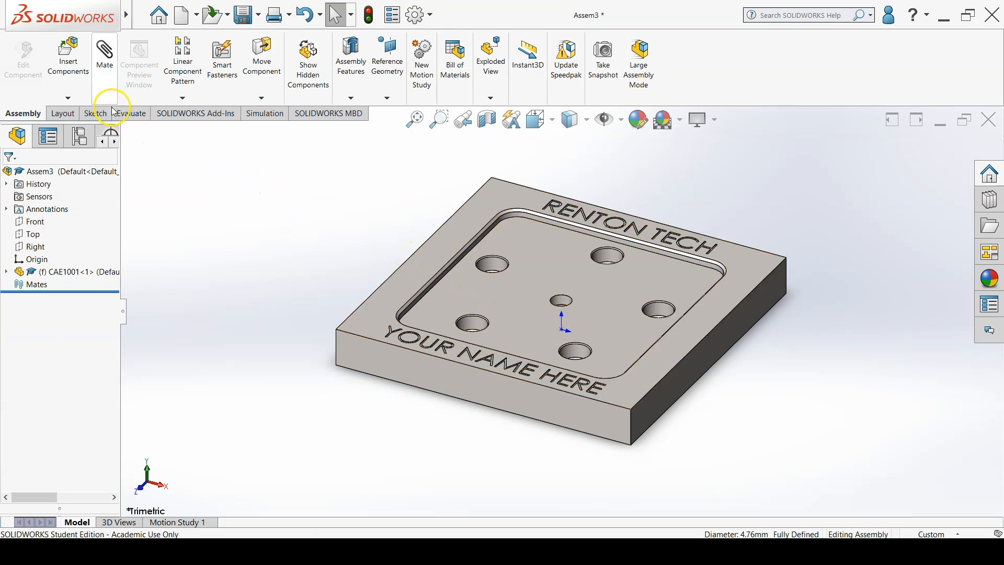
Insert the CAE1002 body from the same folder and place it beside the base plate.
left_click(80, 75)
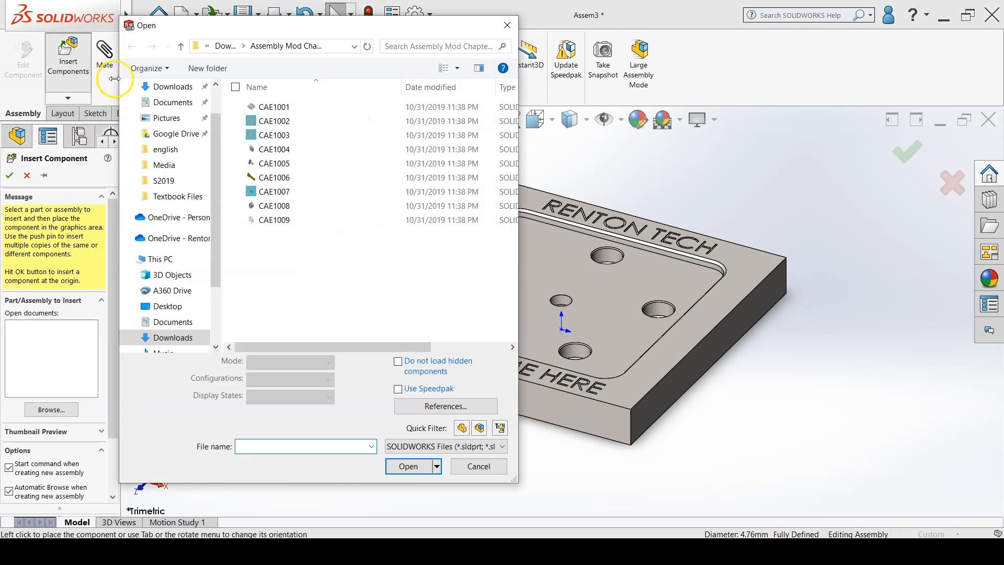
left_click(274, 123)
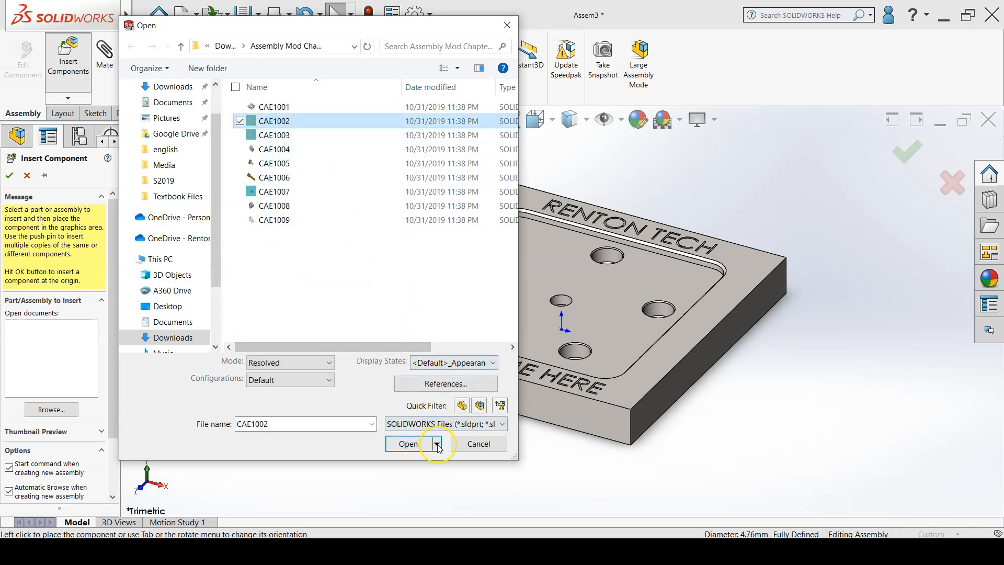
left_click(408, 444)
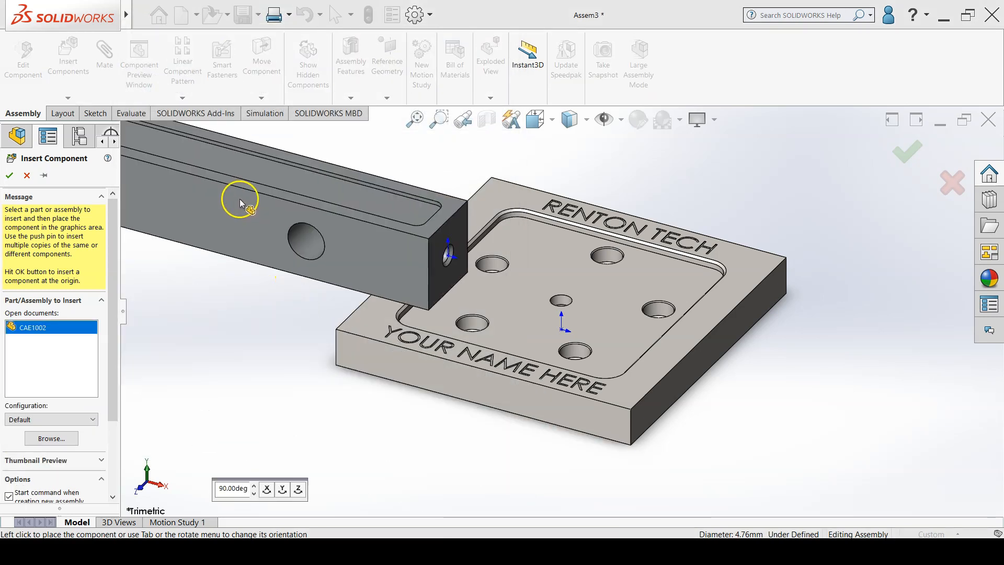
left_click(239, 201)
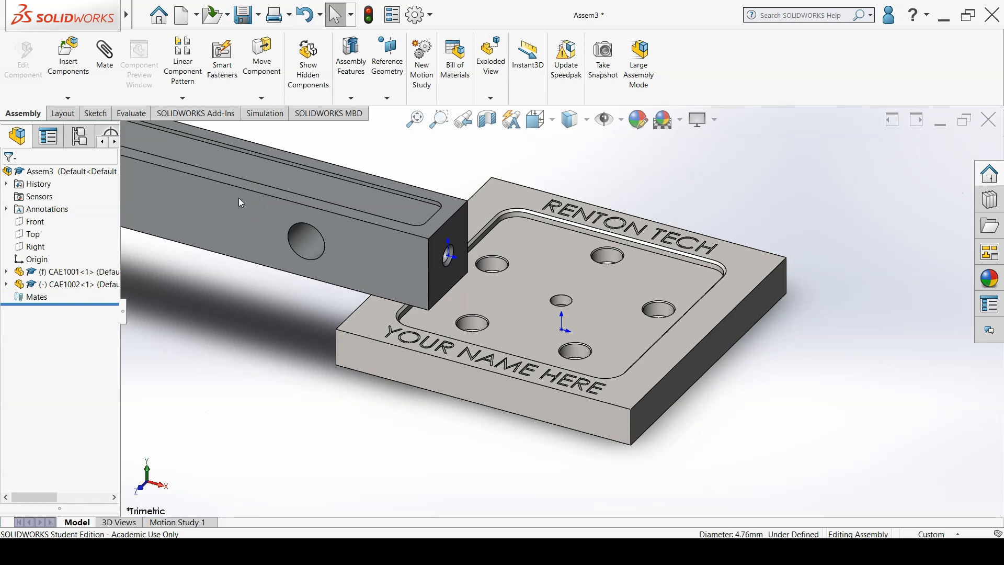
Rotate and move the CAE1002 body so it stands upright beside the base plate.
scroll(241, 204, "down", 4)
middle_click_drag(464, 247, 449, 229)
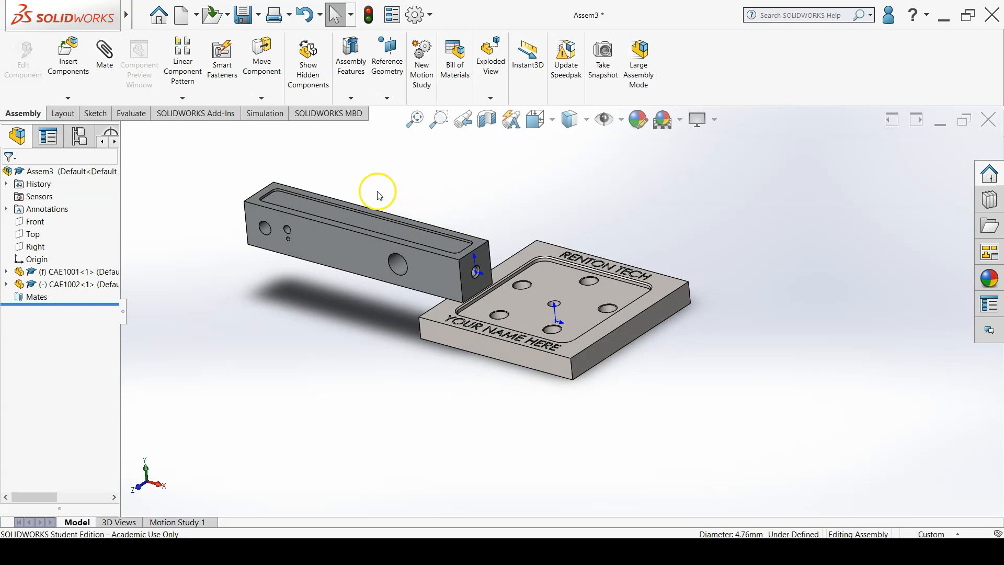
left_click(315, 208)
left_click_drag(315, 209, 340, 238)
left_click(314, 248)
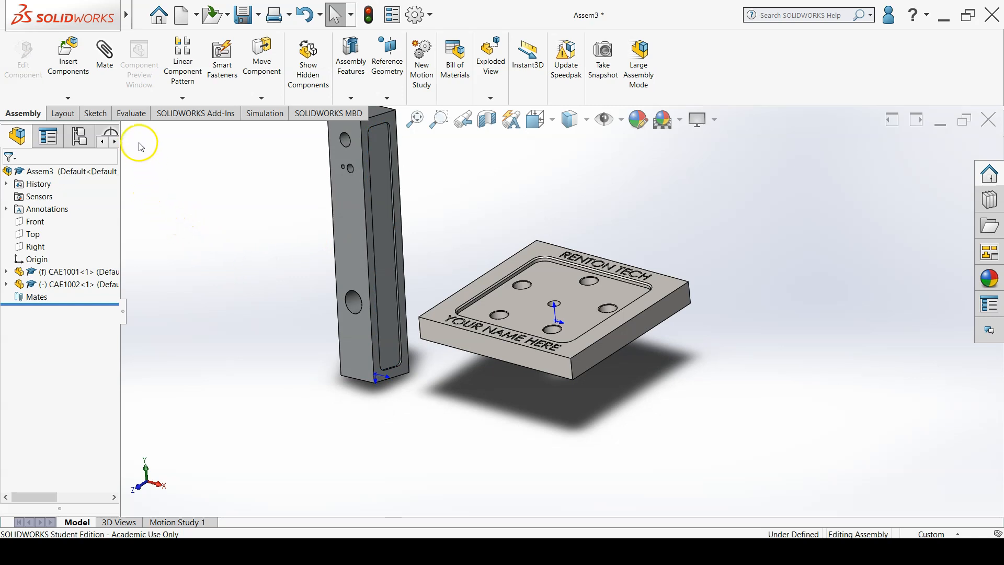
Add a coincident mate between the body's bottom face and the recessed floor of the base plate.
left_click(105, 77)
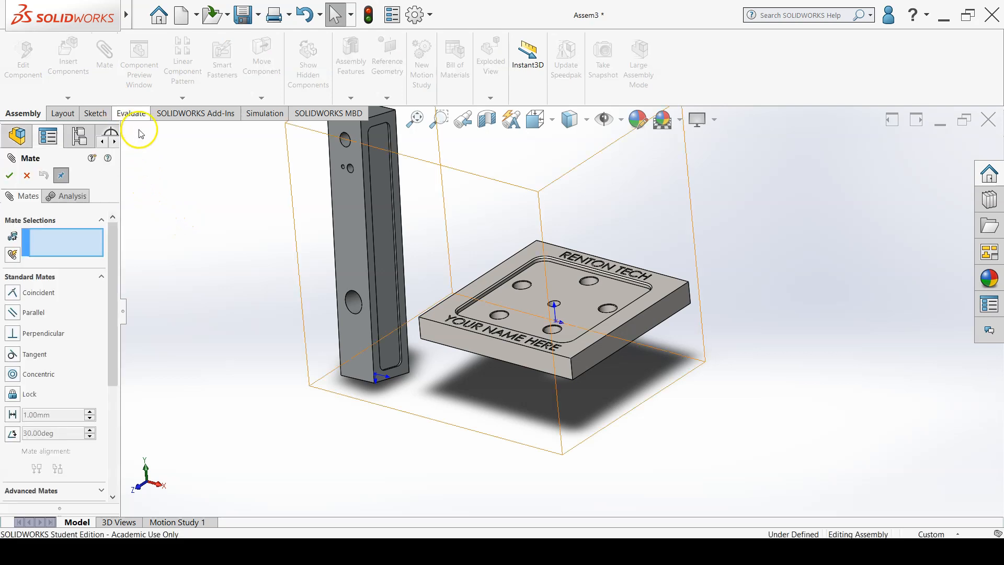
middle_click_drag(365, 426, 370, 467)
left_click(359, 398)
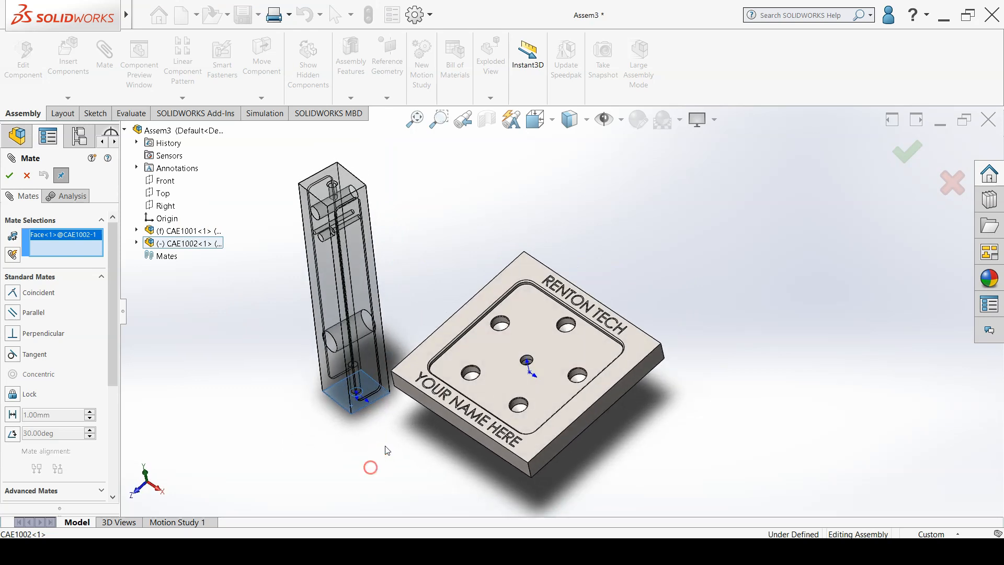
left_click(493, 349)
left_click(349, 365)
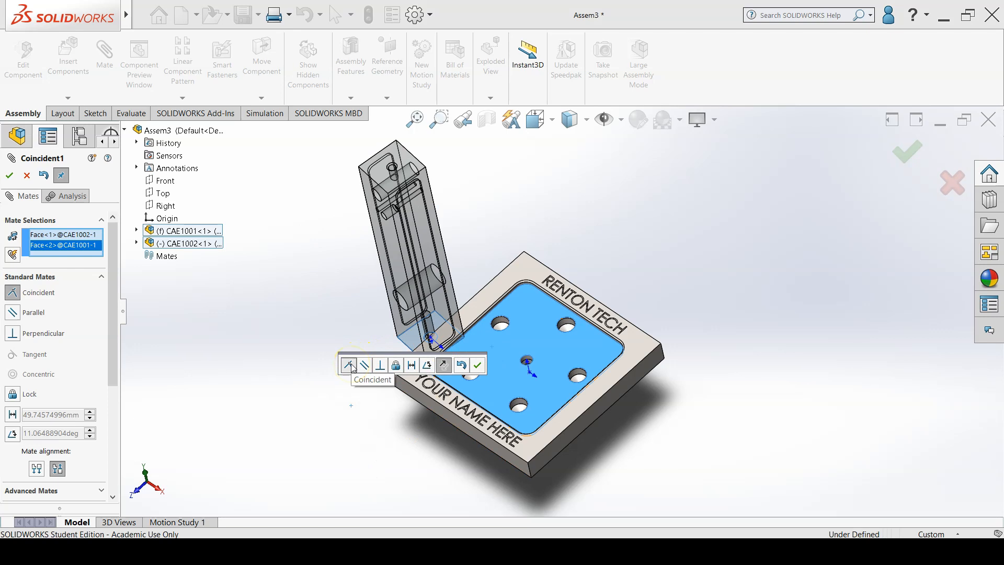
left_click(476, 365)
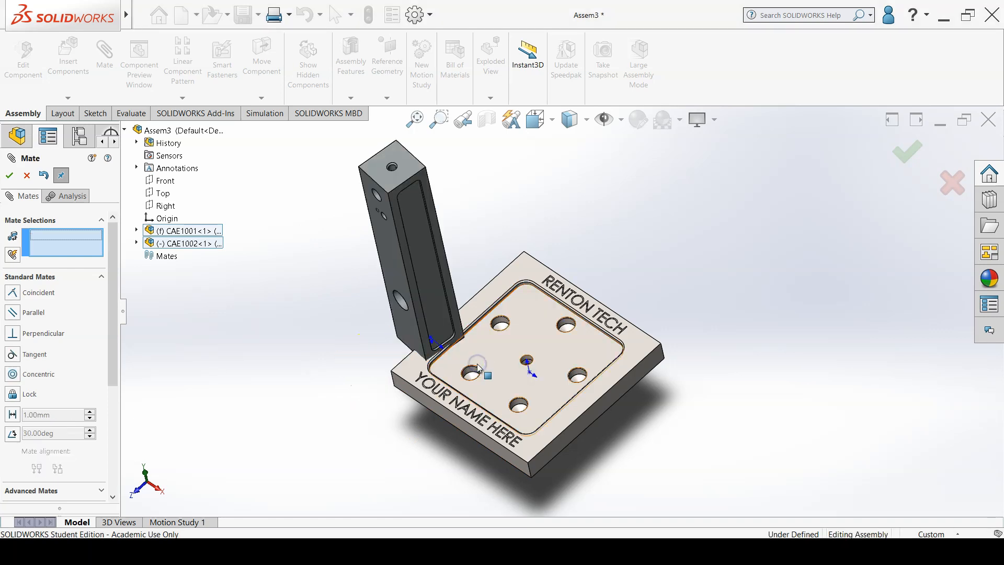
left_click(9, 176)
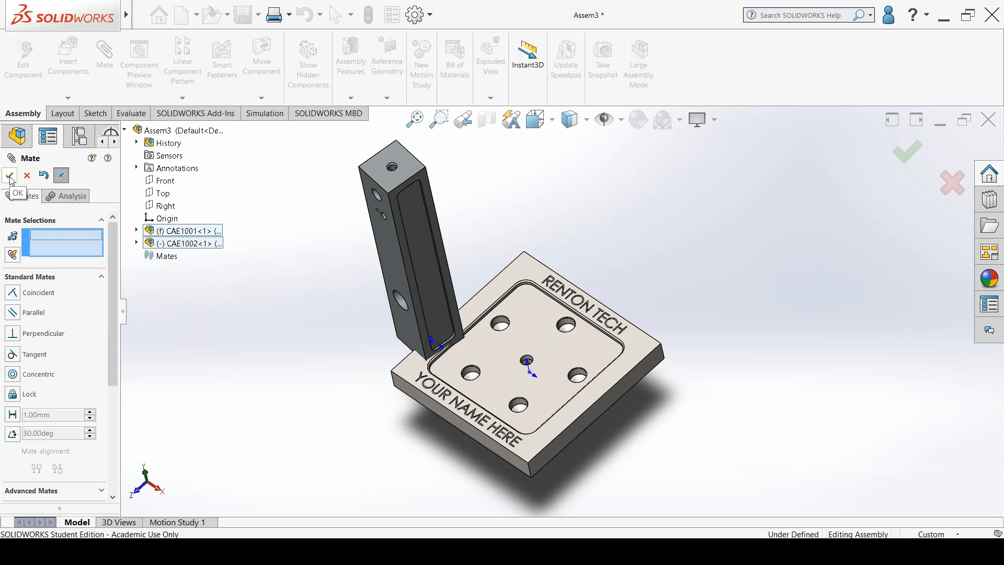
left_click(308, 178)
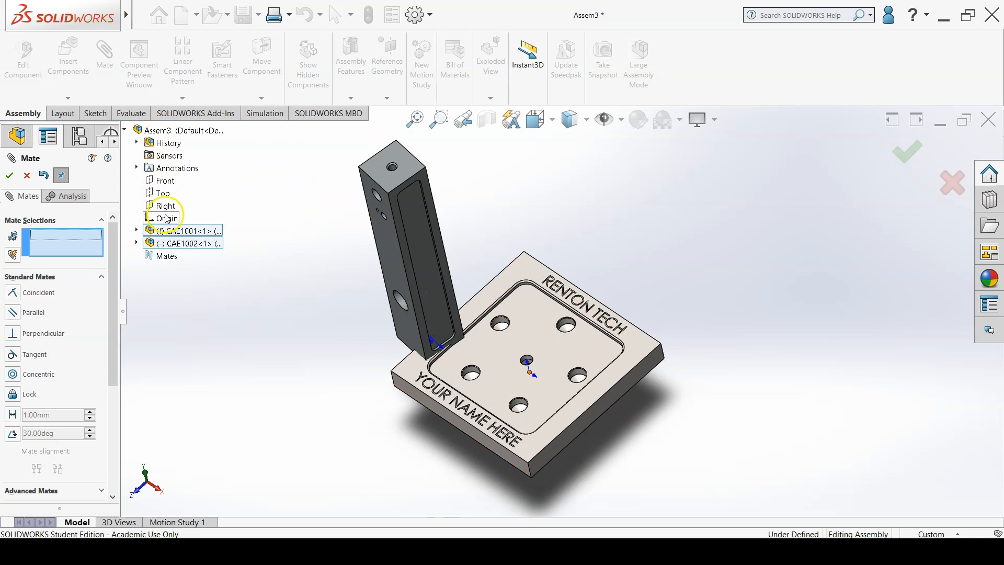
Add a coincident mate between the assembly's Front plane and the CAE1002 body's Front Plane.
left_click(165, 181)
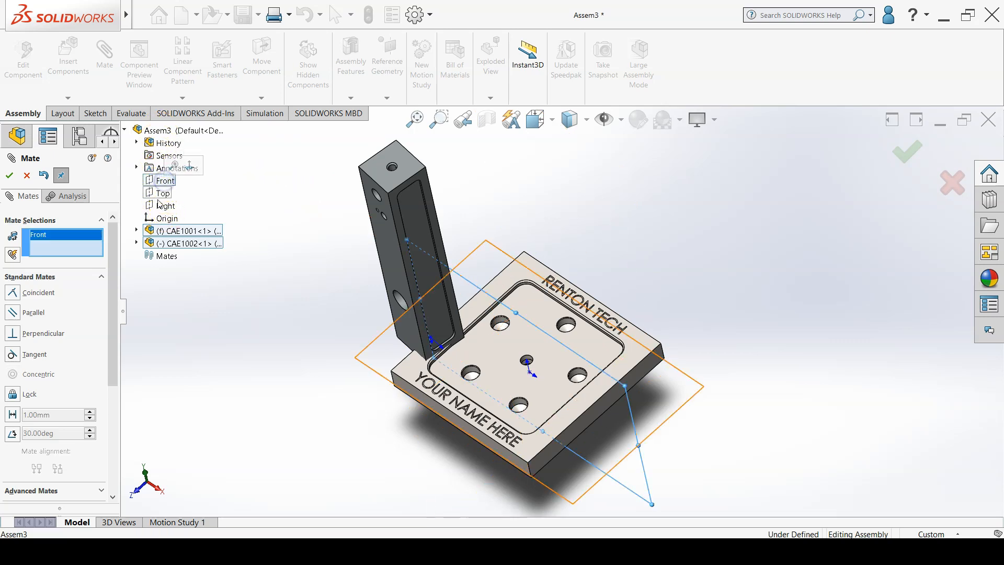
left_click(137, 243)
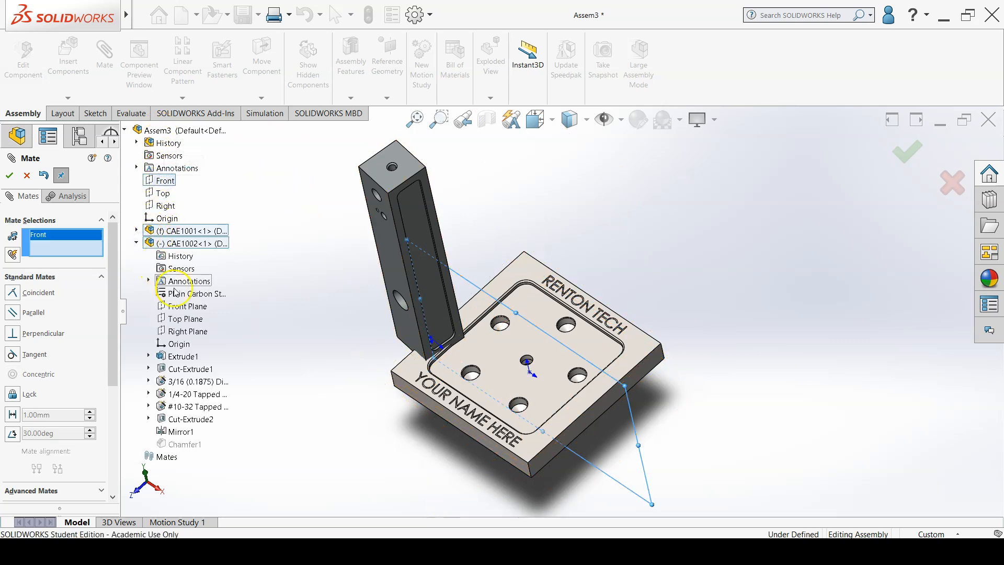
left_click(185, 306)
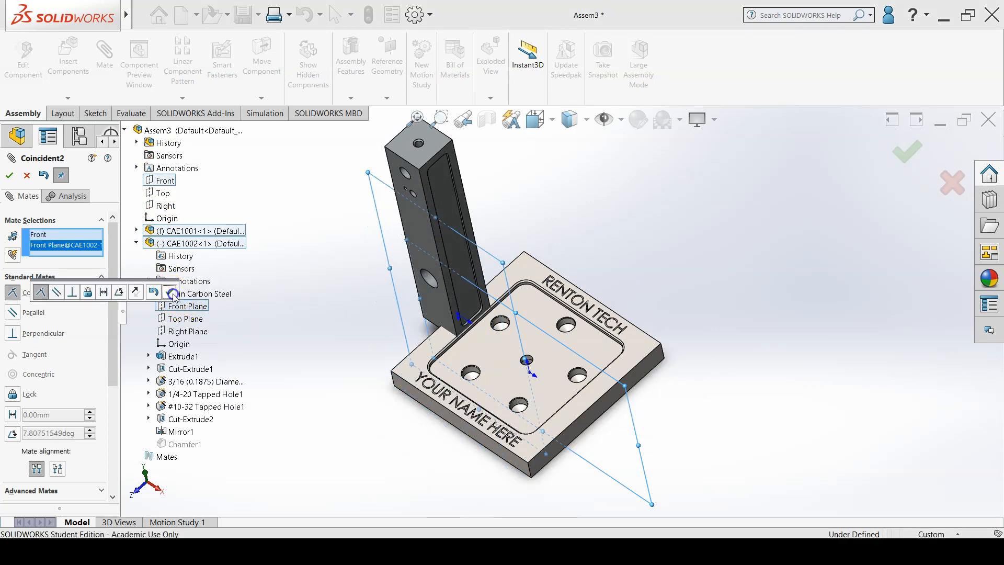
left_click(171, 293)
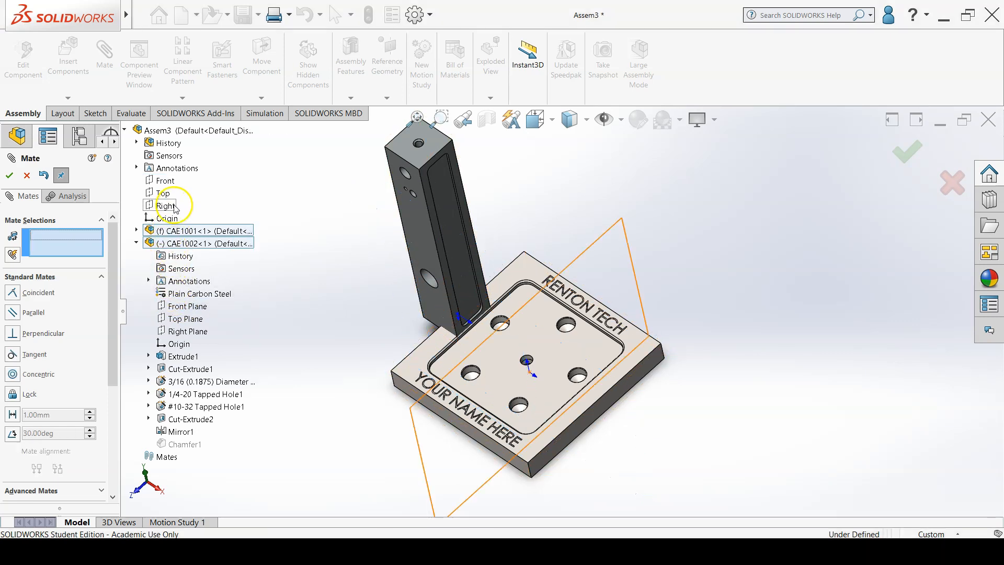
Add a coincident mate between the assembly's Right plane and the CAE1002 body's Top Plane, and finish mating.
left_click(166, 205)
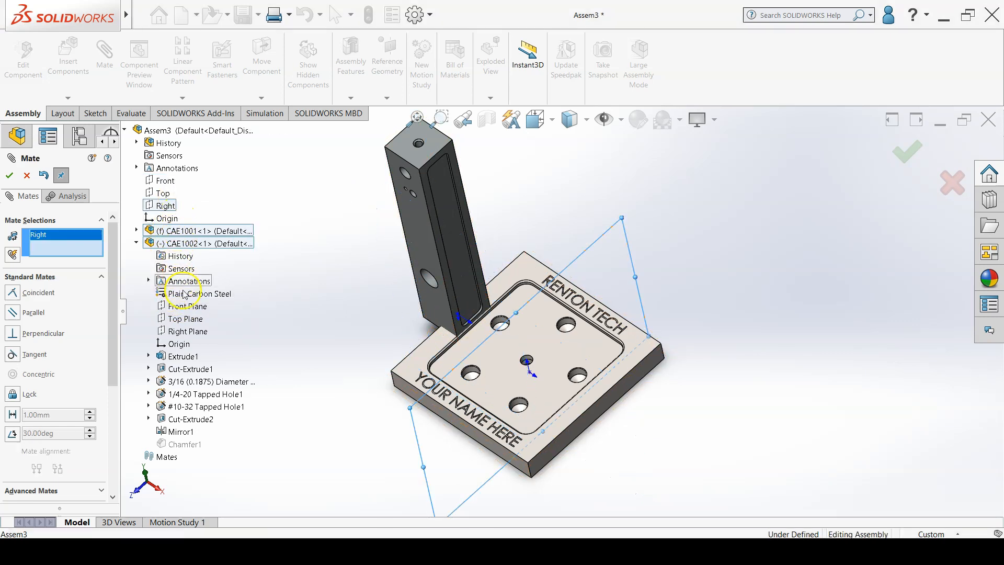
left_click(183, 319)
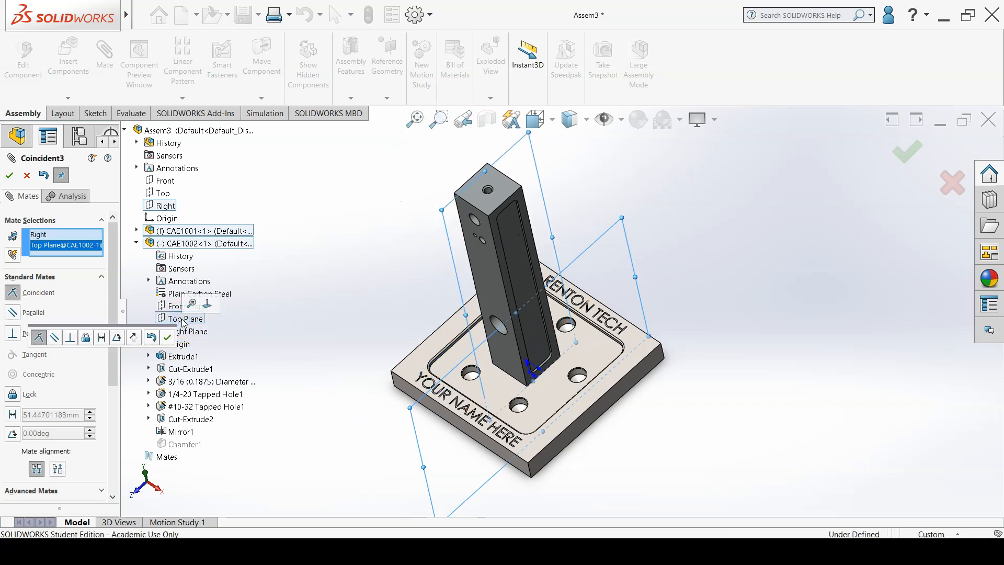
left_click(10, 176)
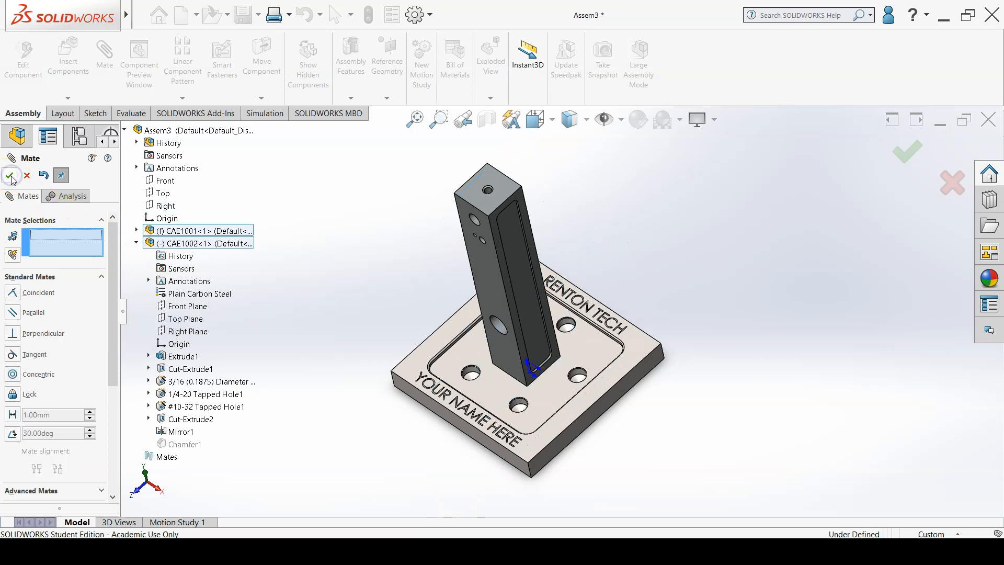
left_click(10, 176)
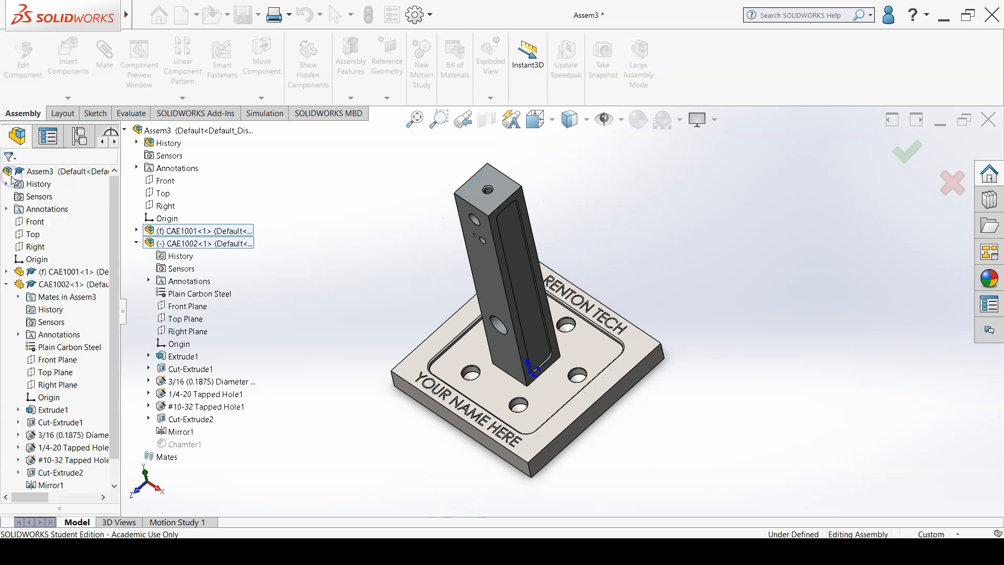
Insert the CAE1003 part and place it beside the upper part of the CAE1002 body.
middle_click_drag(387, 287, 398, 261)
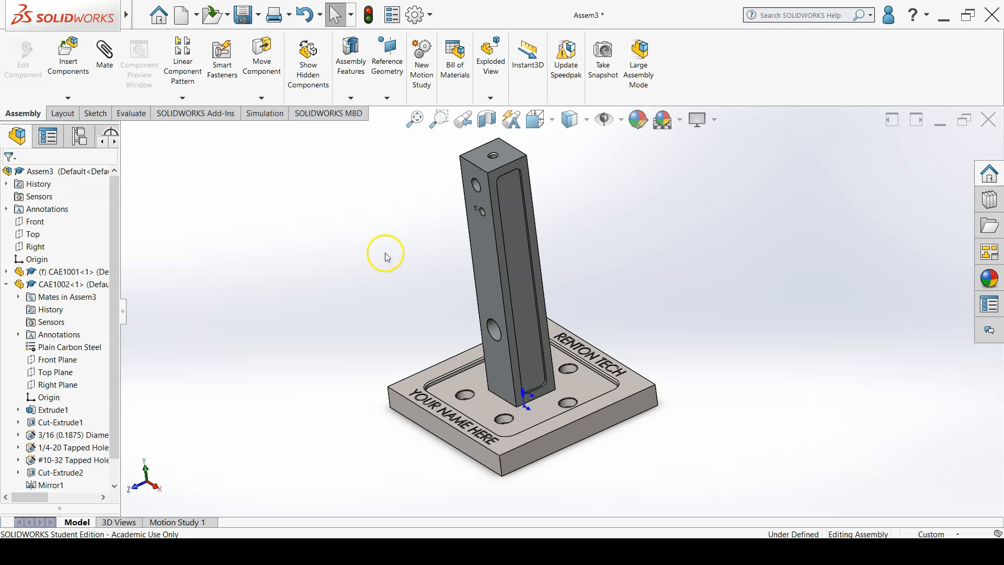
left_click(69, 81)
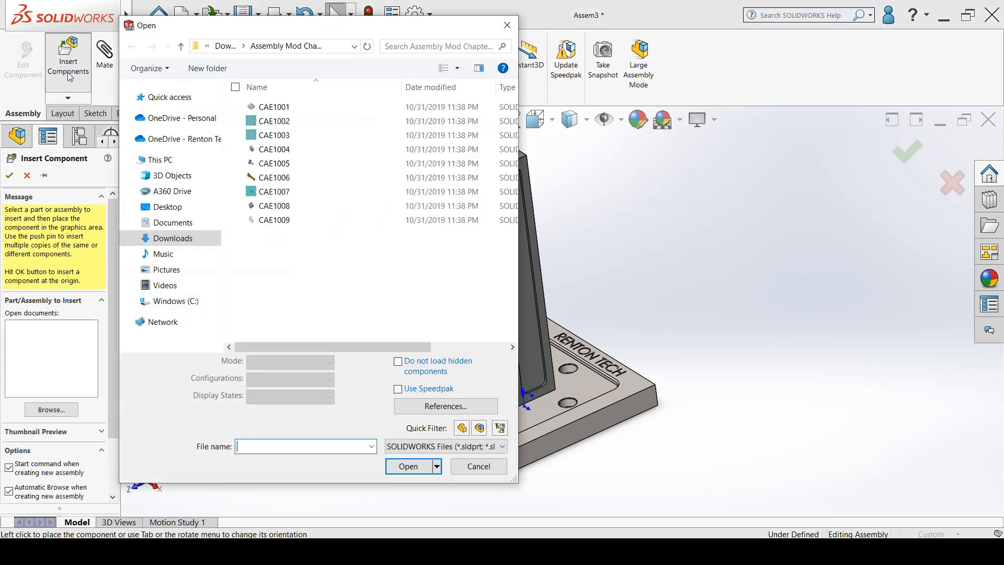
left_click(269, 136)
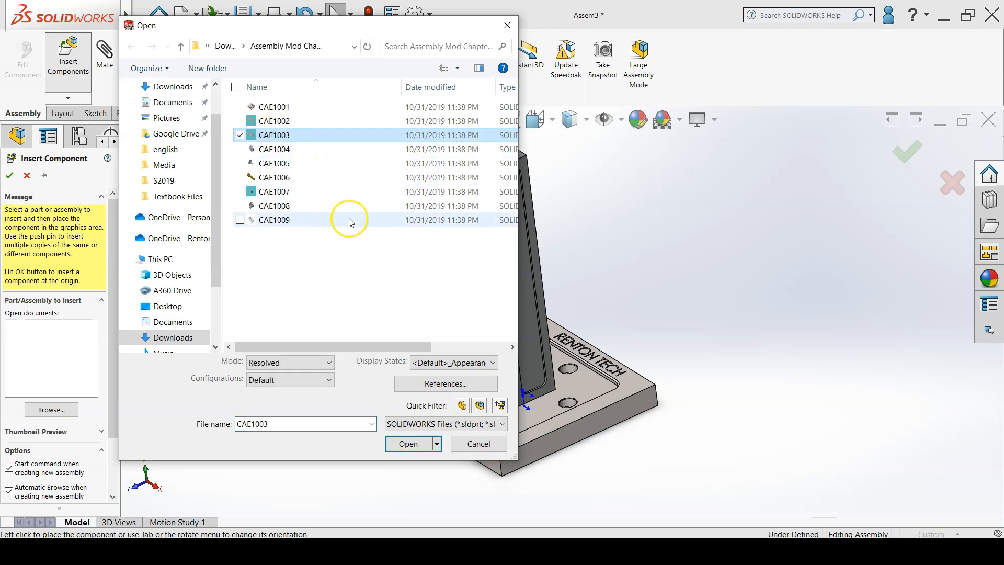
left_click(411, 443)
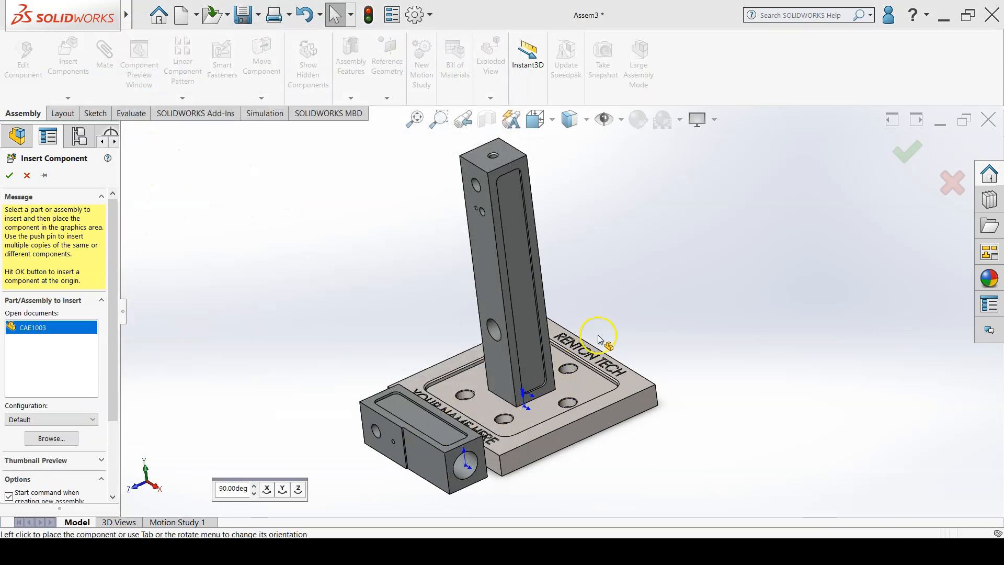
left_click(615, 242)
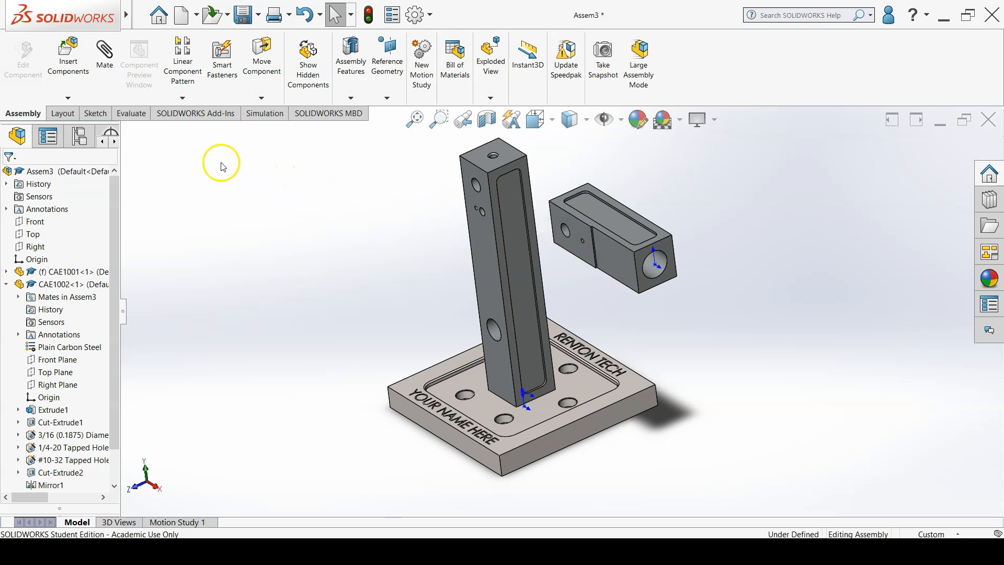
Add a coincident mate between the CAE1003 side face with the small holes and the CAE1002 body's rear side face.
left_click(115, 74)
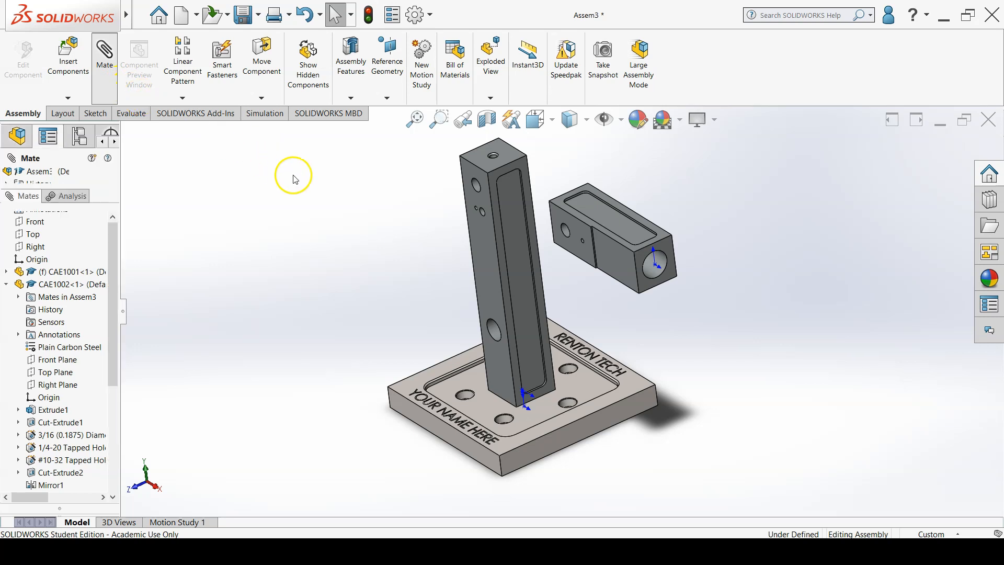
left_click(587, 237)
middle_click_drag(586, 237, 529, 242)
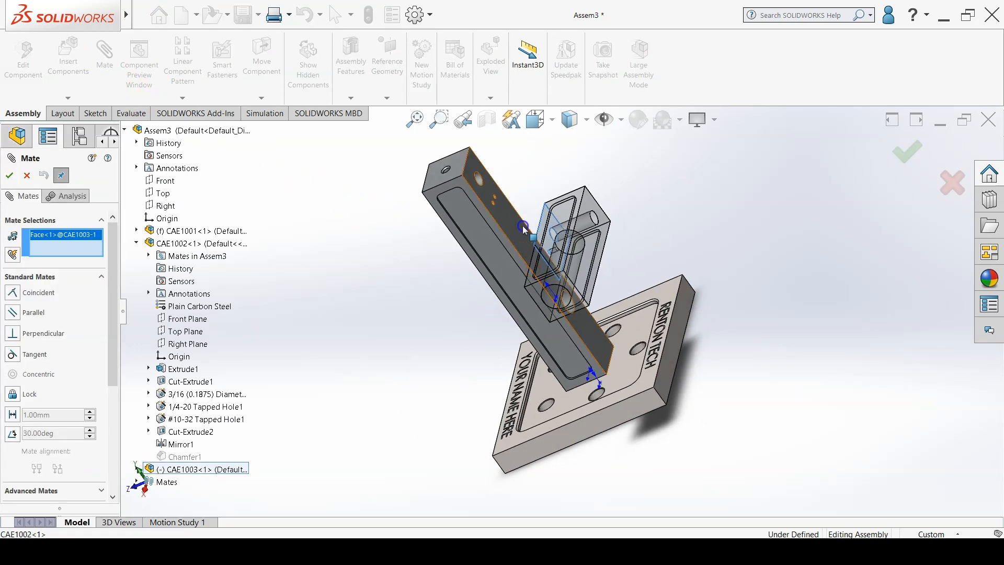
left_click(529, 242)
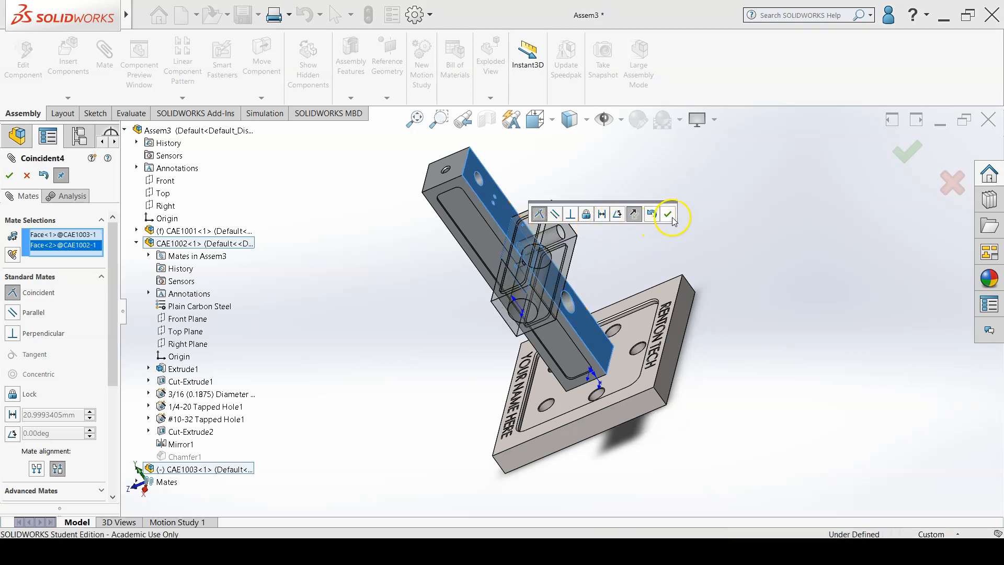
left_click(671, 217)
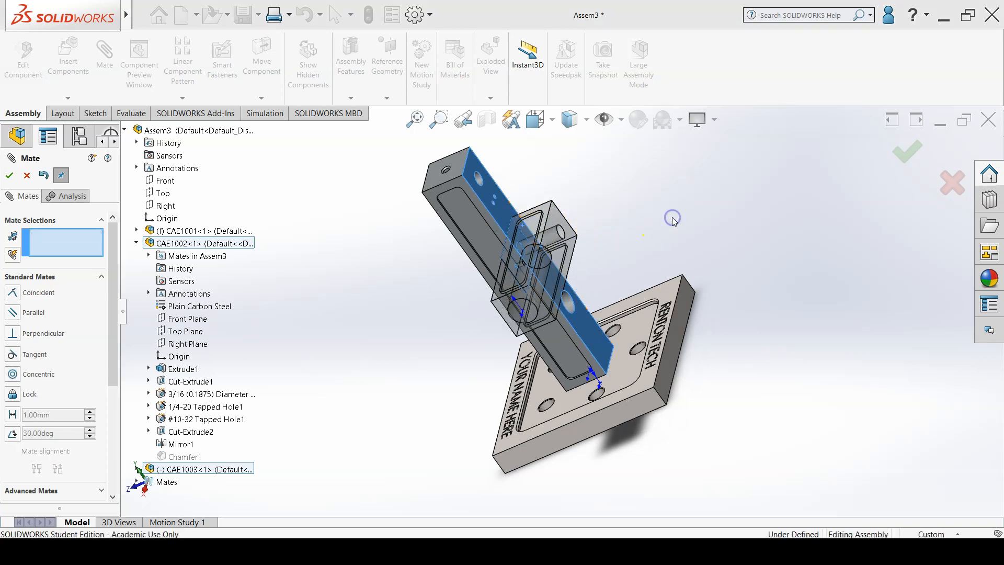
Add a concentric mate between the cross hole of CAE1003 and the large upper hole of the CAE1002 body, and finish mating.
left_click(561, 234)
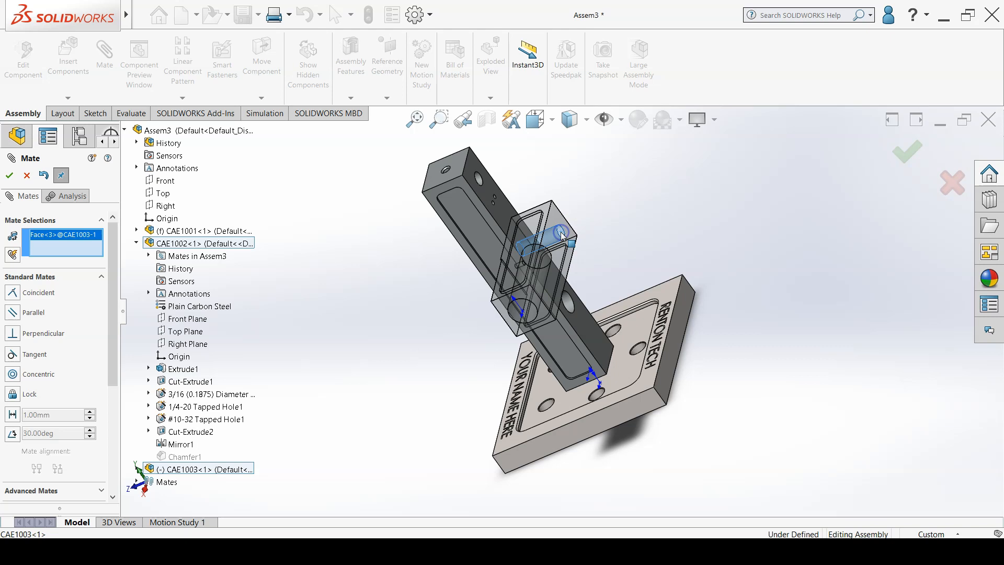
left_click(480, 184)
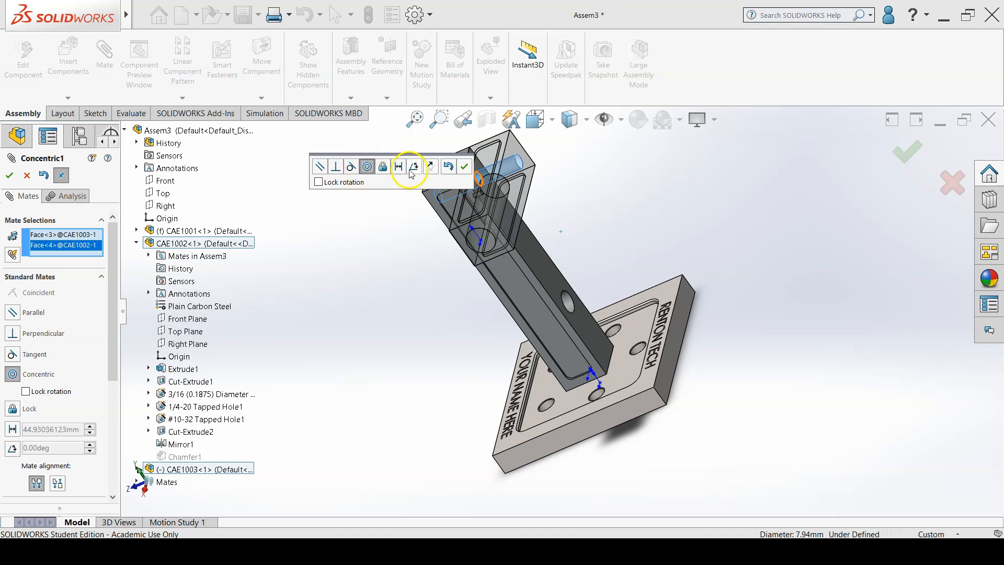
left_click(468, 169)
left_click(384, 192)
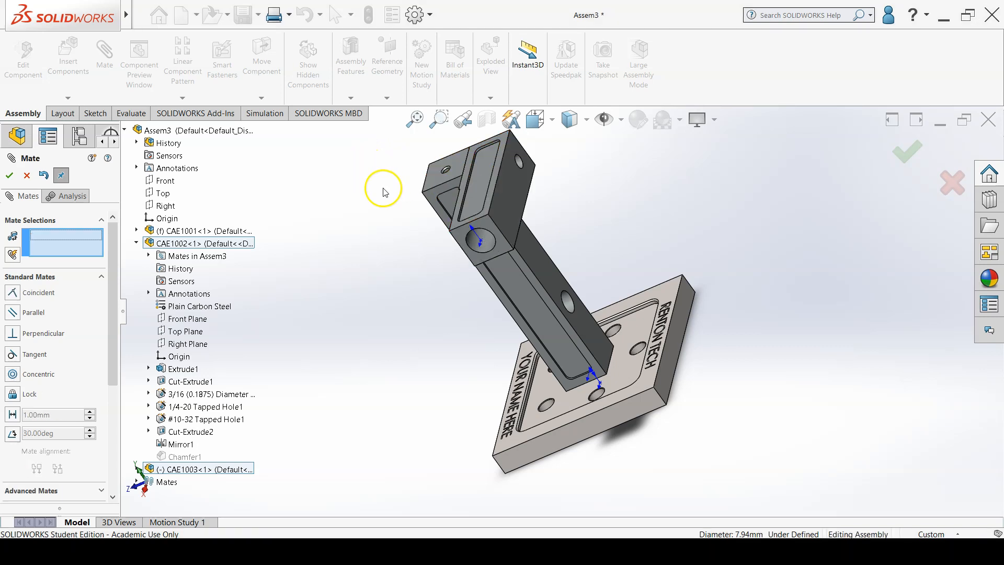
left_click(9, 174)
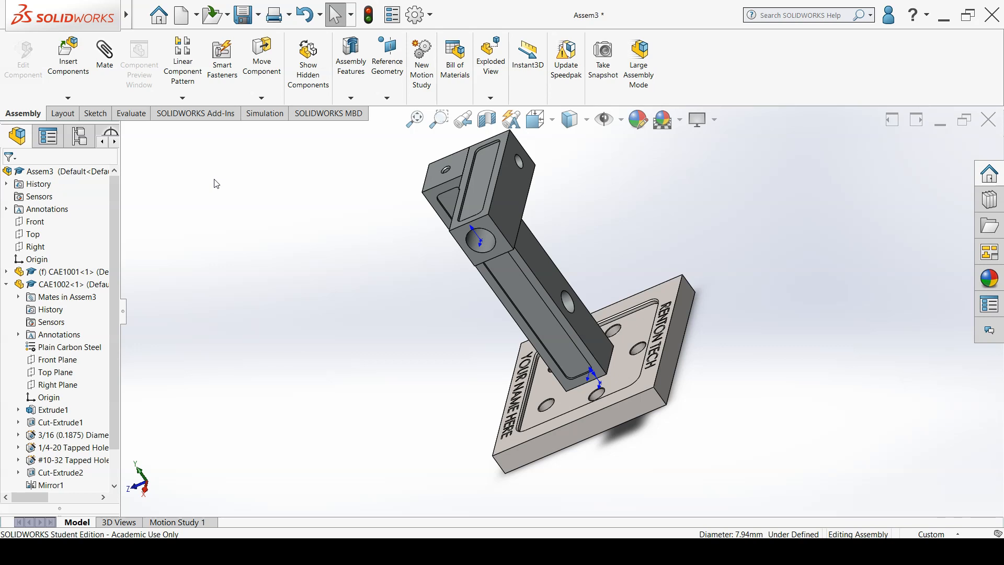
Insert CAE1004, CAE1005, CAE1006 and CAE1007 together, placing the wheel on one side of the body and the other three parts on the opposite side.
left_click(75, 75)
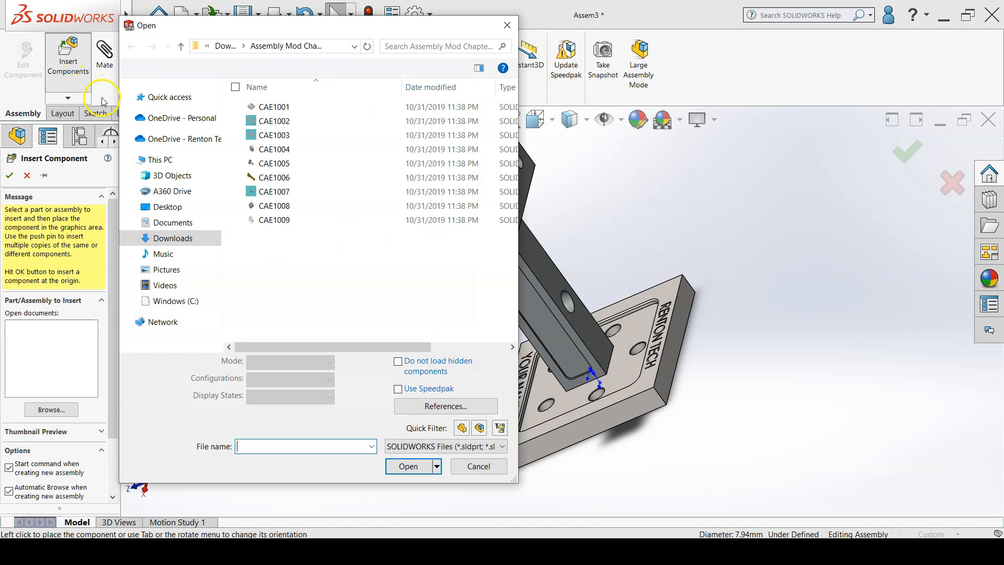
left_click(268, 151)
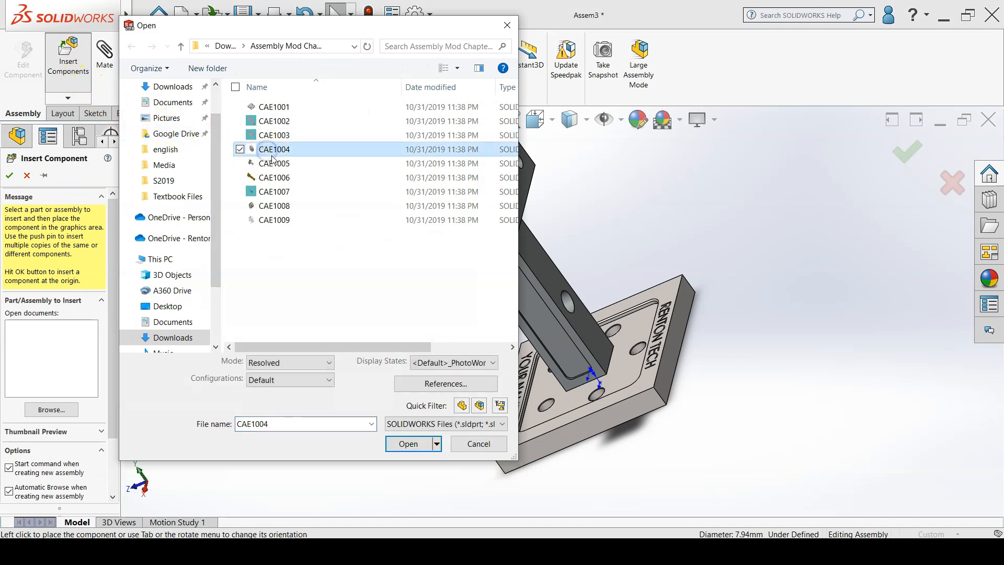
left_click(287, 193, "shift")
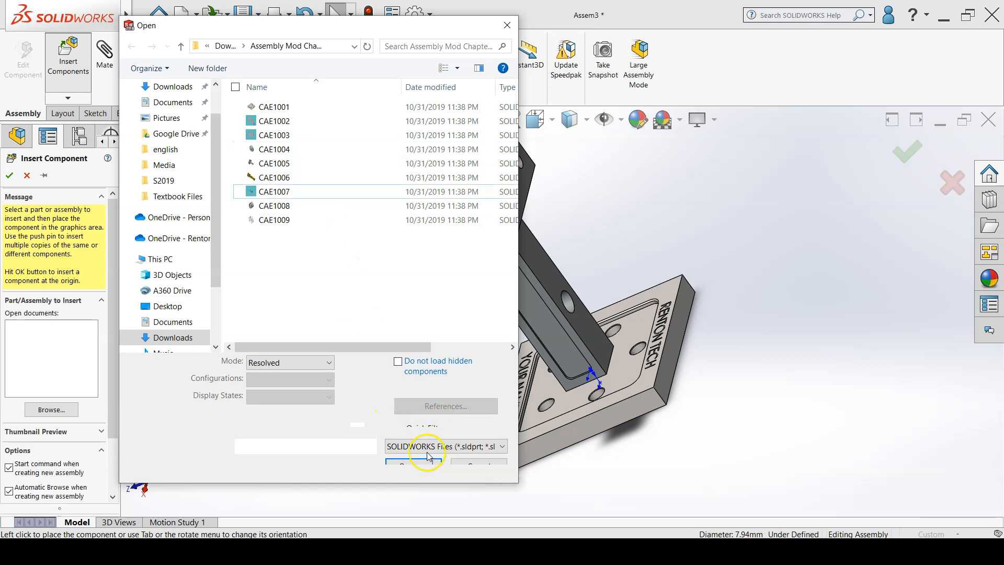
left_click(416, 465)
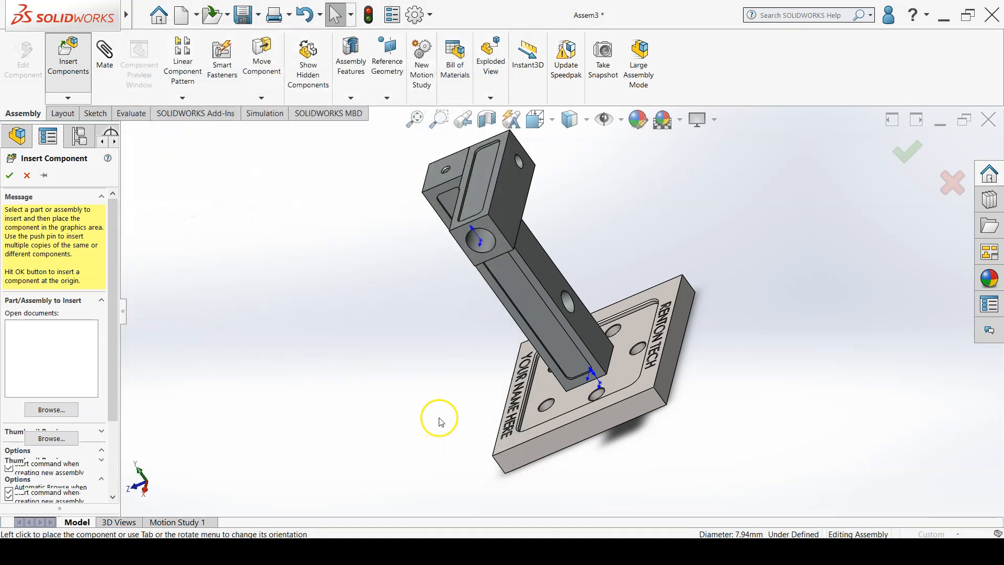
middle_click_drag(420, 421, 475, 380)
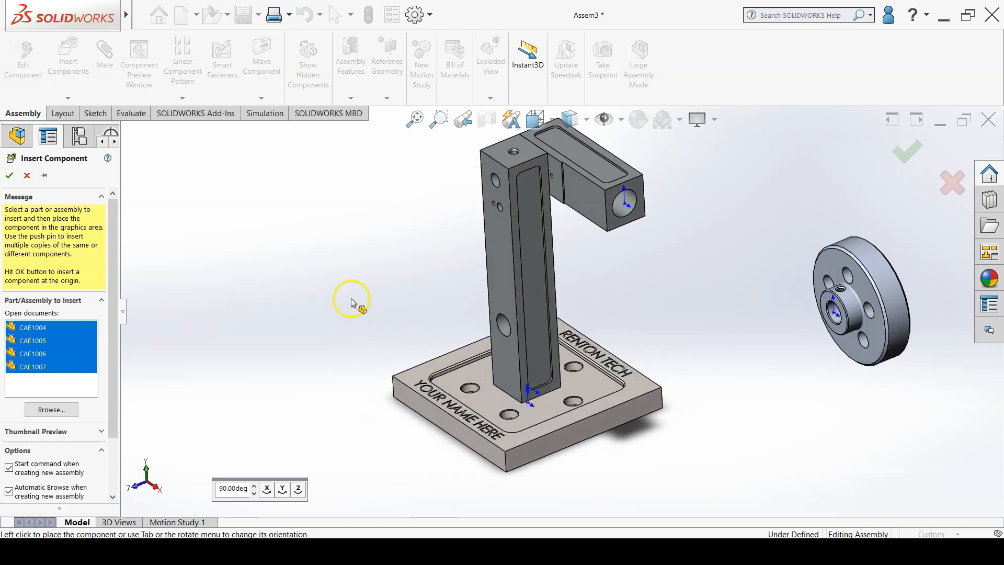
left_click(392, 300)
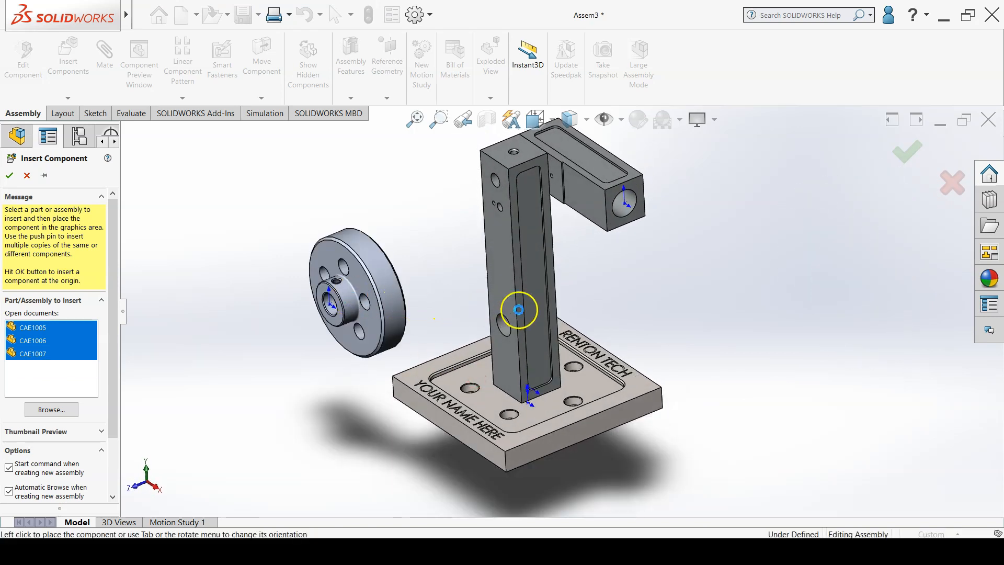
left_click(639, 298)
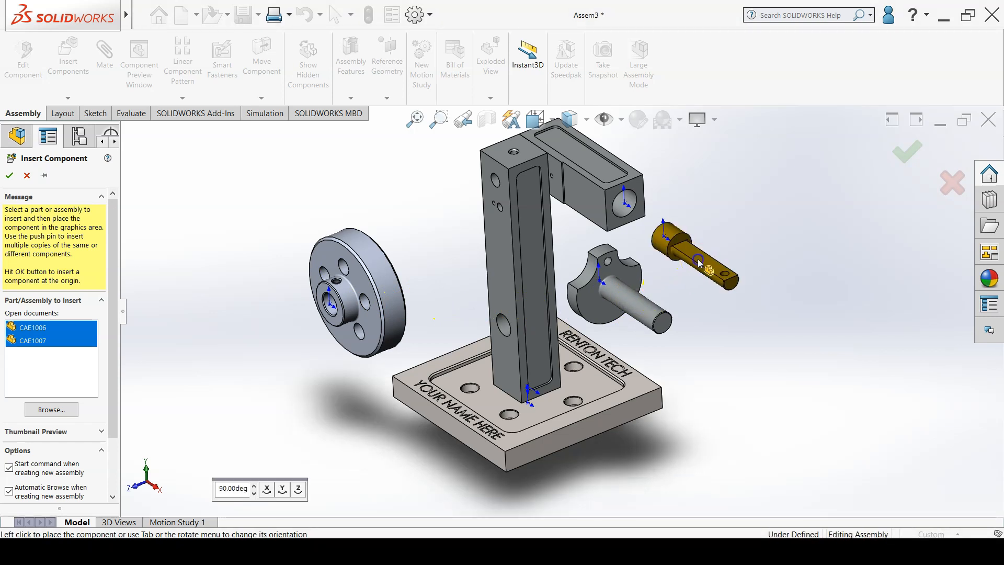
left_click(698, 261)
left_click(707, 301)
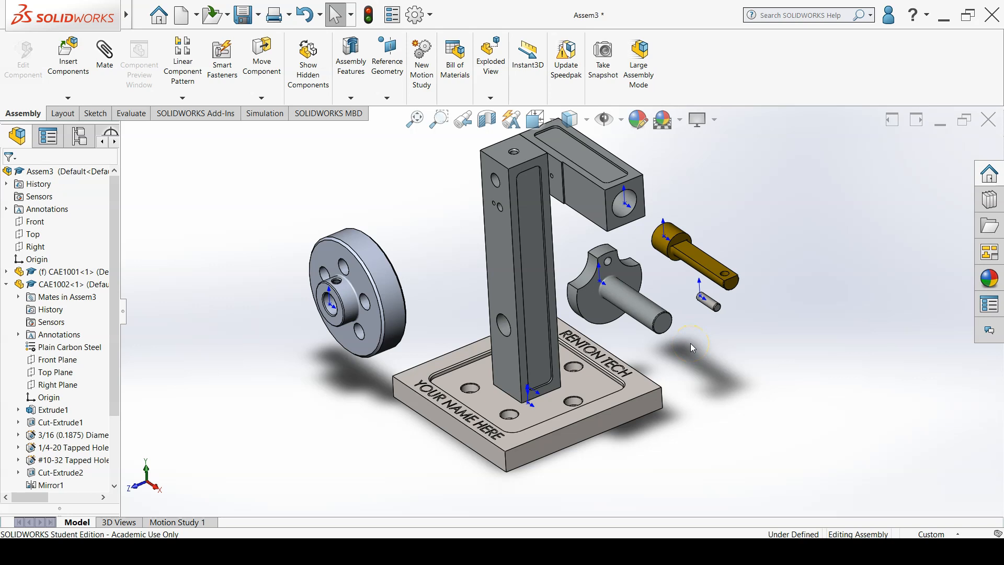
Rotate the CAE1004 wheel, CAE1005 crankshaft, CAE1006 piston and CAE1007 pin to roughly their assembled orientations.
right_click_drag(401, 289, 227, 444)
right_click_drag(659, 327, 564, 338)
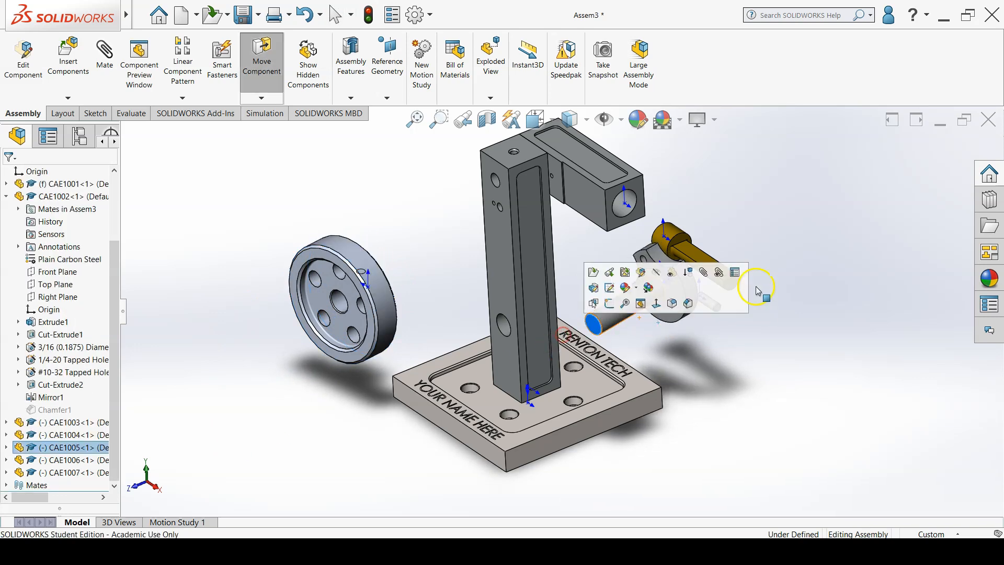
right_click_drag(677, 236, 609, 363)
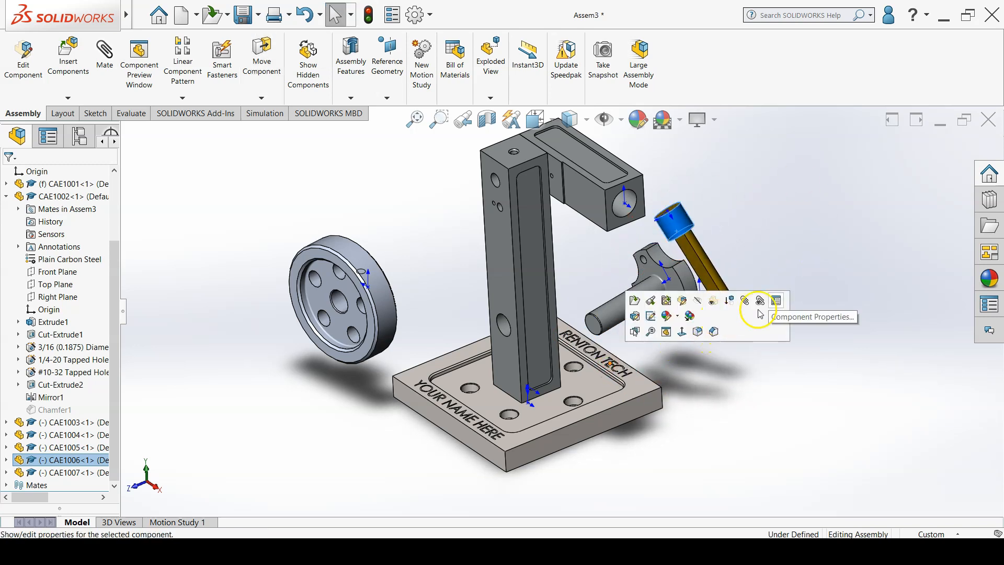
scroll(777, 272, "down", 5)
right_click_drag(565, 385, 467, 395)
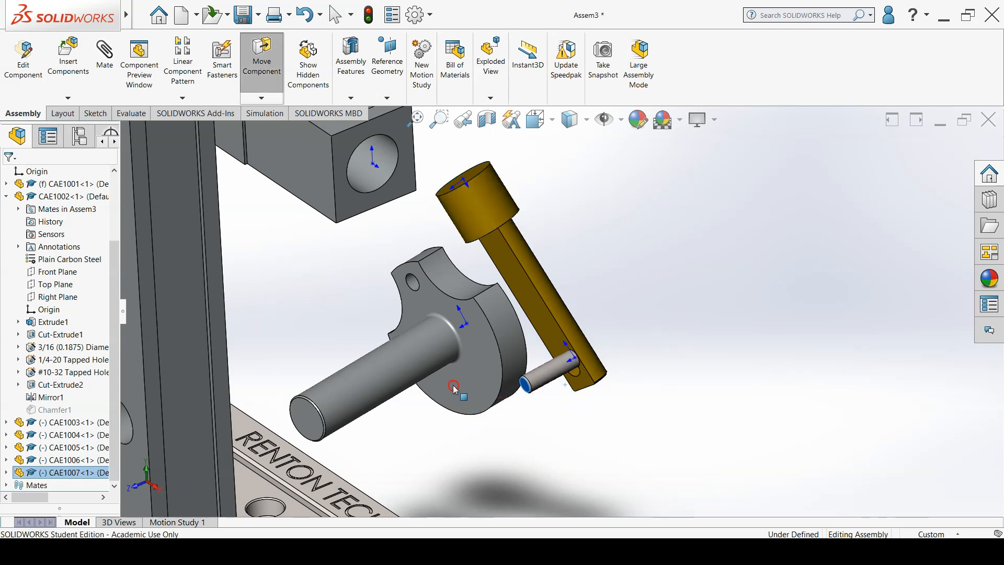
left_click(600, 415)
scroll(605, 416, "up", 3)
scroll(606, 417, "up", 3)
scroll(472, 335, "down", 2)
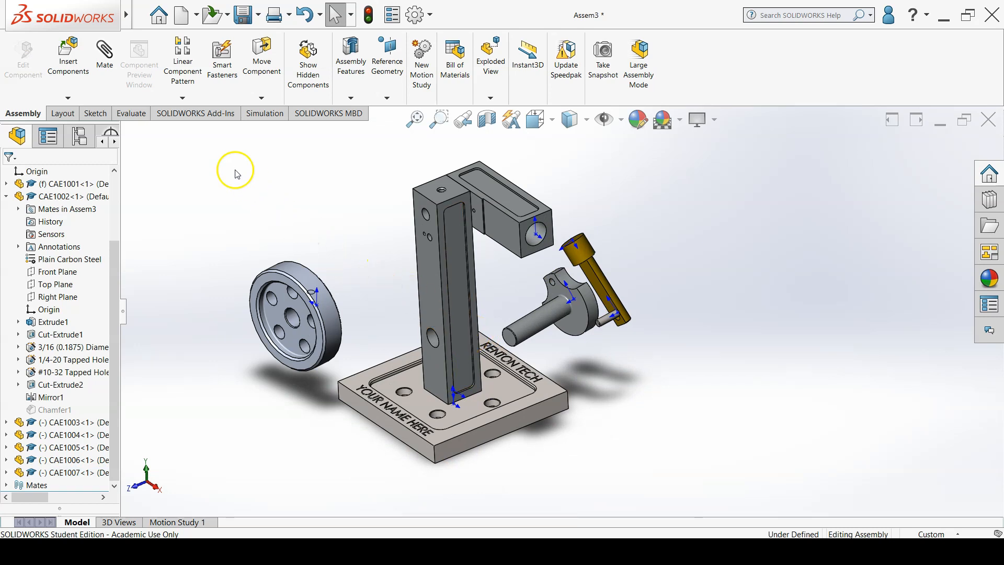
Add a concentric mate between the CAE1004 wheel's centre hole and the large lower hole of the CAE1002 body.
left_click(100, 77)
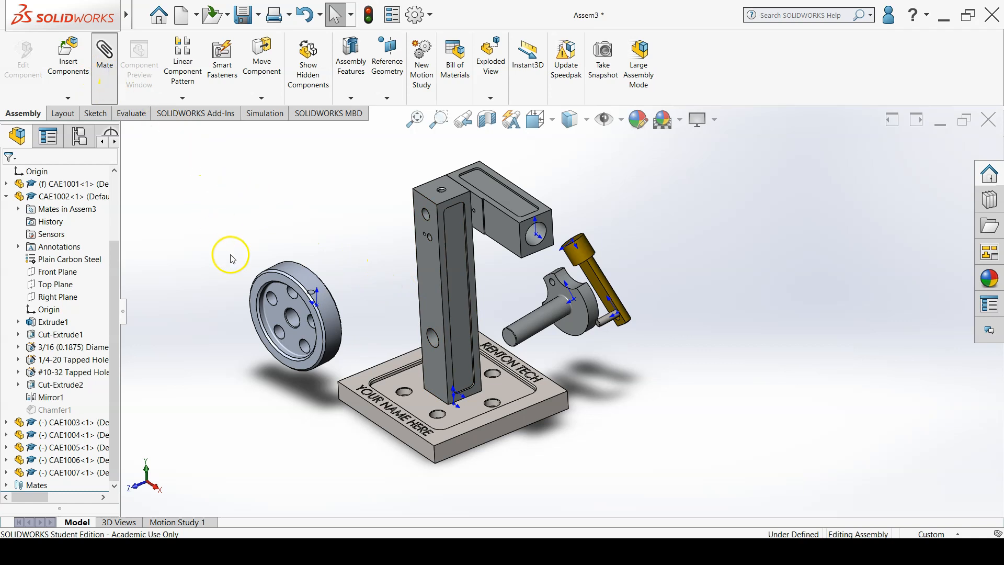
left_click(294, 325)
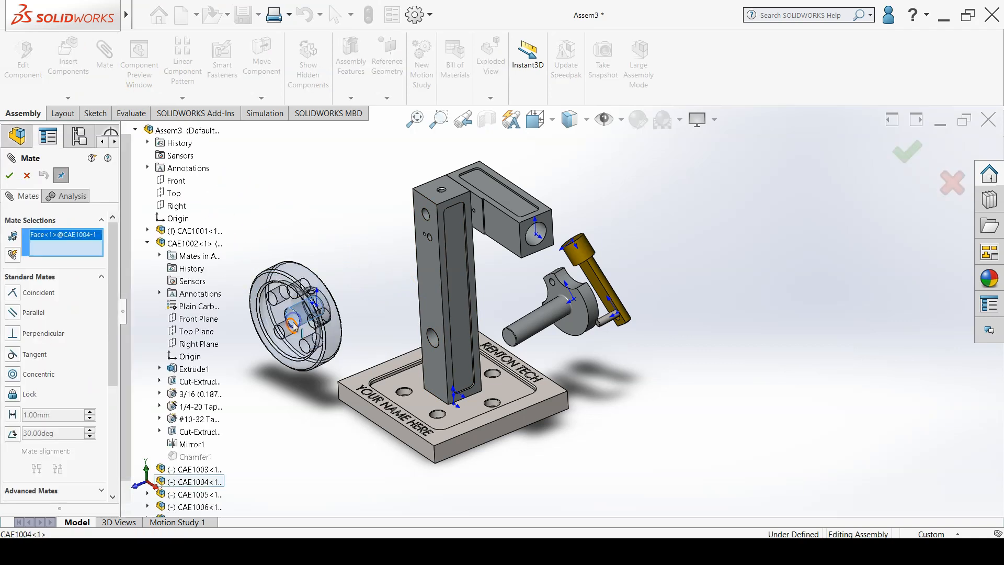
left_click(434, 338)
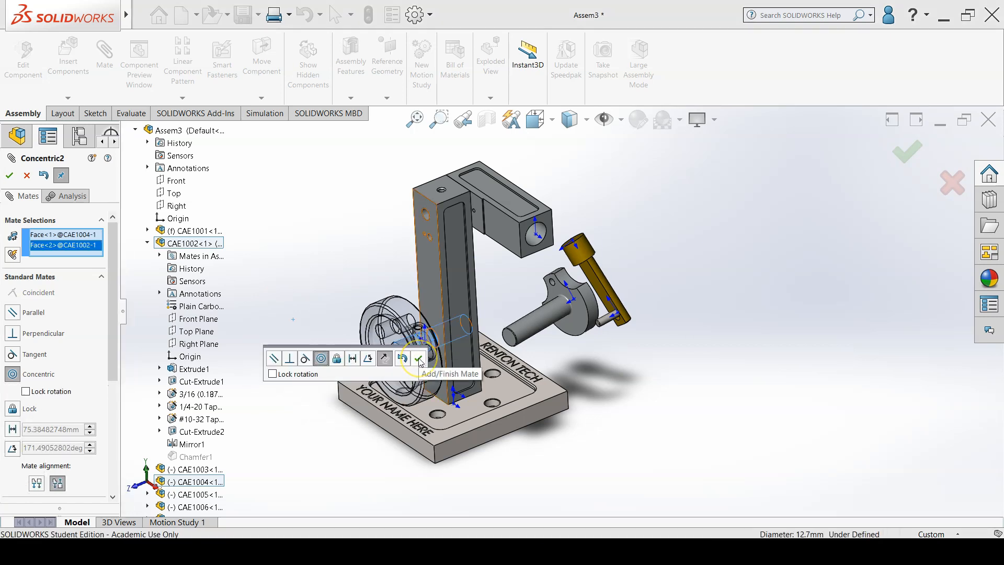
left_click(419, 359)
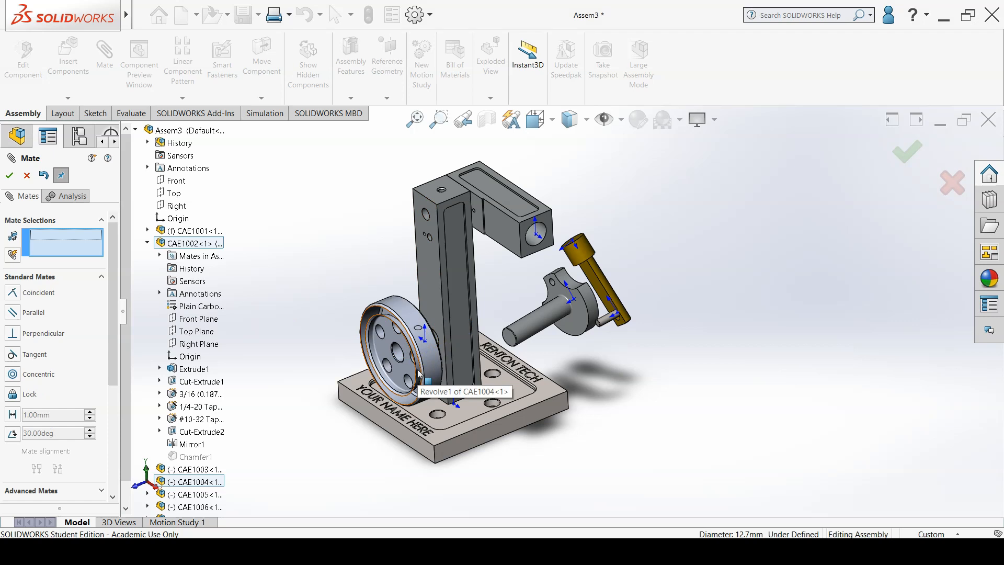
Add a concentric mate with locked rotation between the CAE1005 crankshaft's shaft and the CAE1004 wheel's centre hole.
scroll(529, 354, "down", 2)
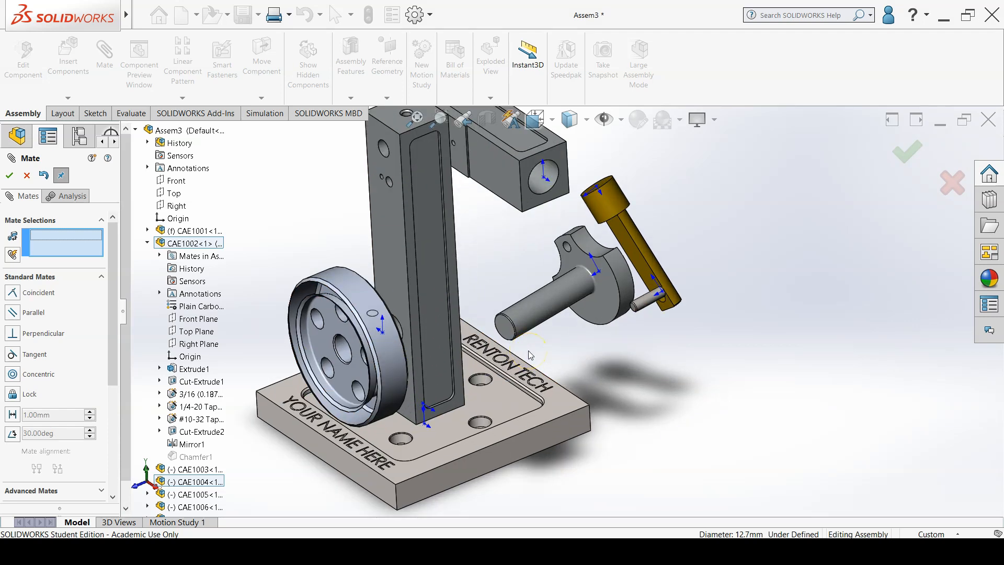
left_click(534, 313)
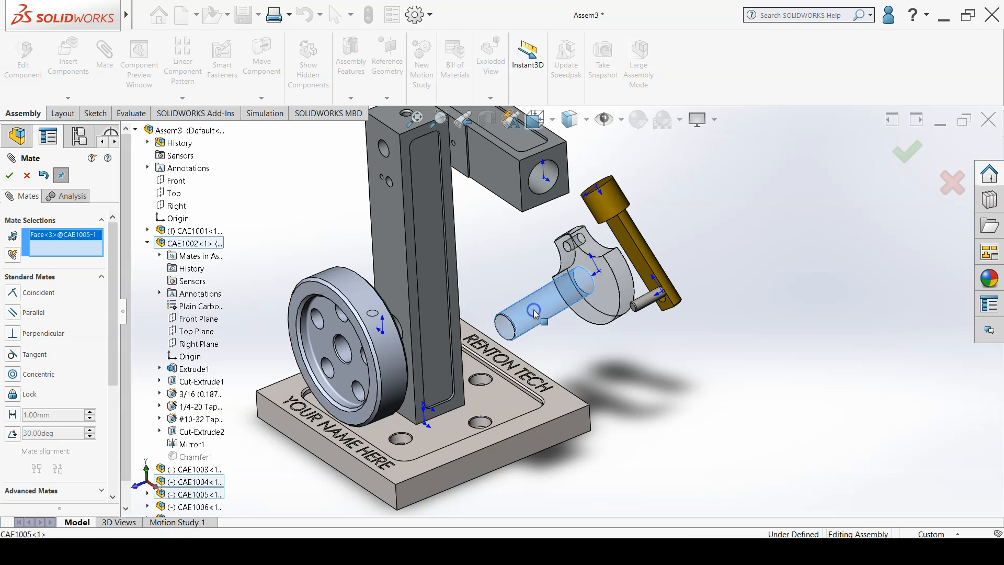
left_click(345, 350)
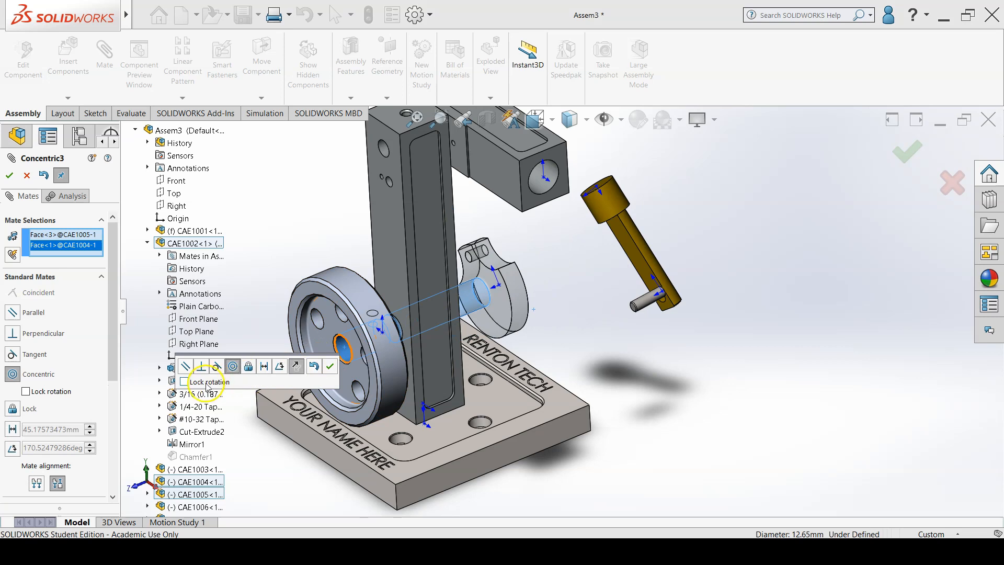
left_click_drag(207, 358, 630, 361)
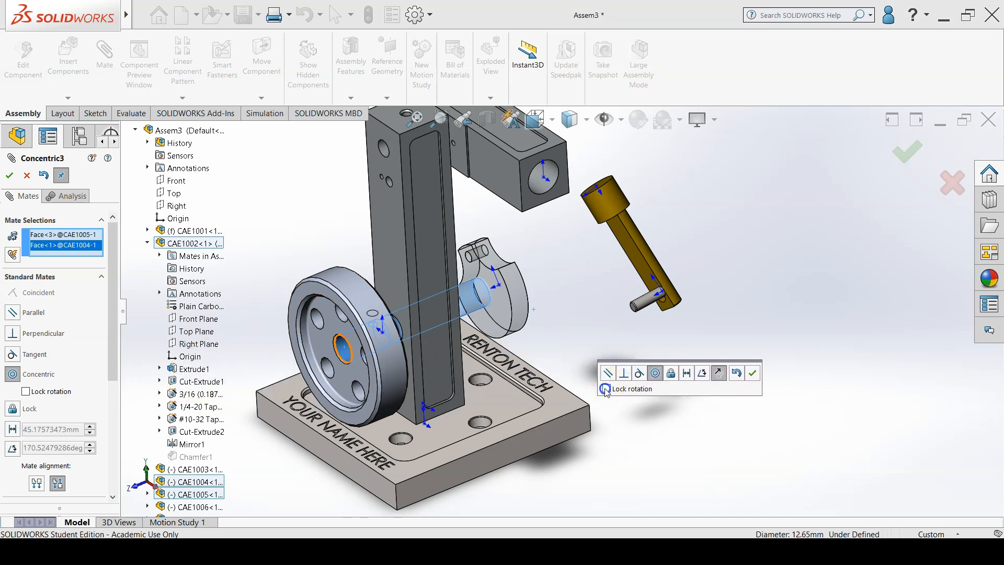
left_click(607, 388)
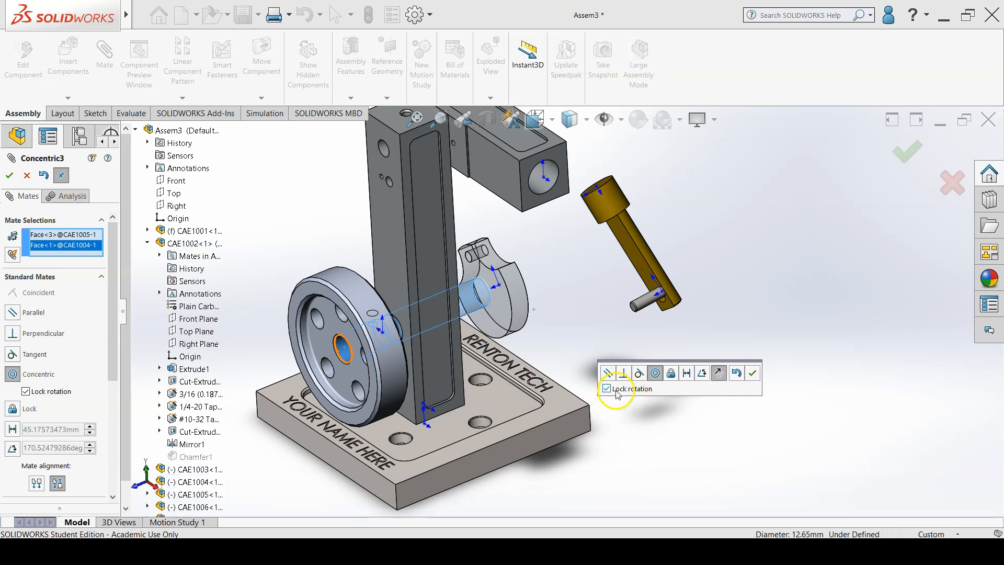
left_click(751, 373)
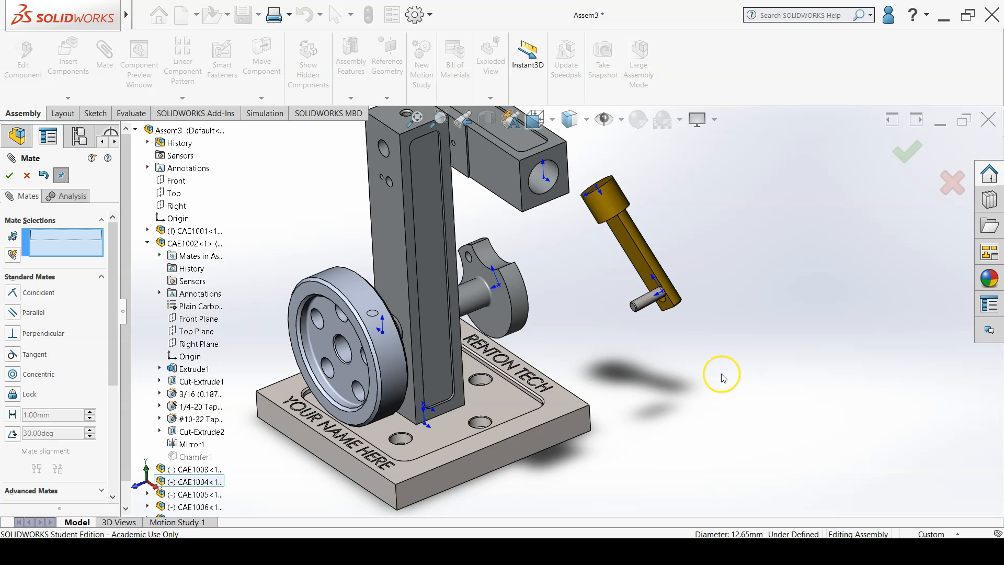
Add a concentric mate between the small pin hole of the CAE1005 crankshaft and the cross hole at the CAE1006 piston rod's end.
scroll(609, 299, "down", 3)
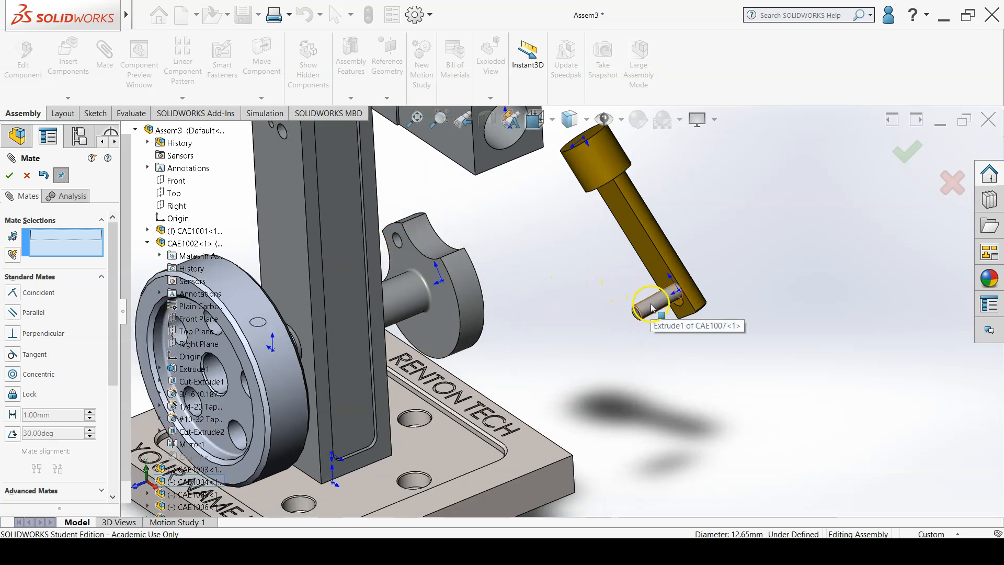
left_click(399, 242)
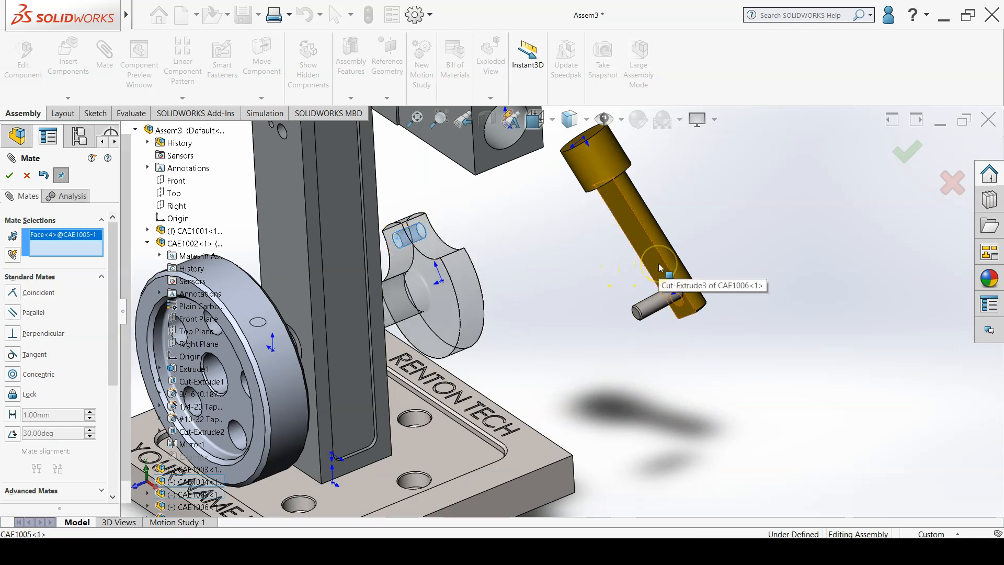
scroll(685, 300, "down", 5)
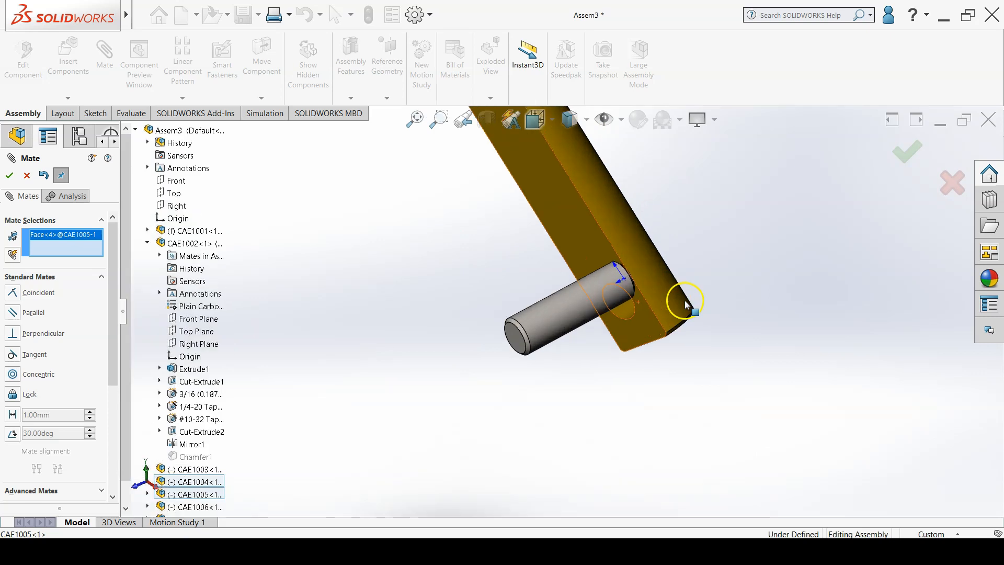
left_click(623, 312)
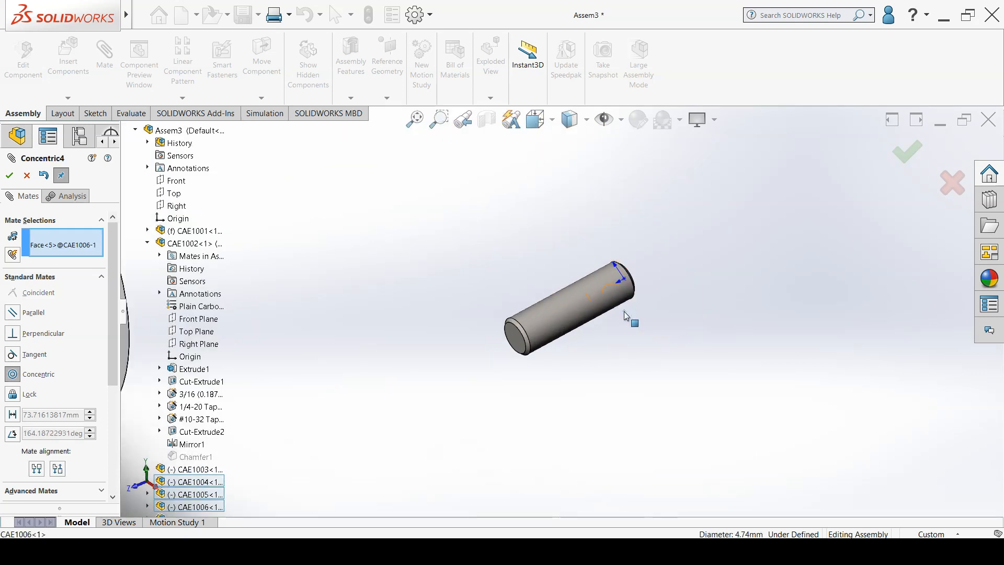
left_click(627, 316)
scroll(611, 341, "up", 6)
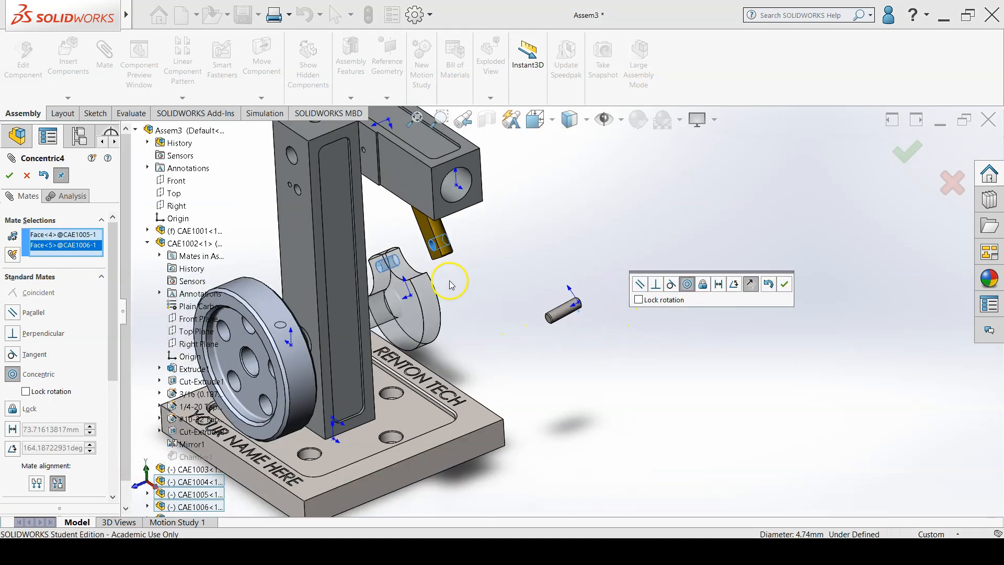
scroll(450, 280, "down", 3)
middle_click_drag(448, 269, 449, 224)
left_click(786, 285)
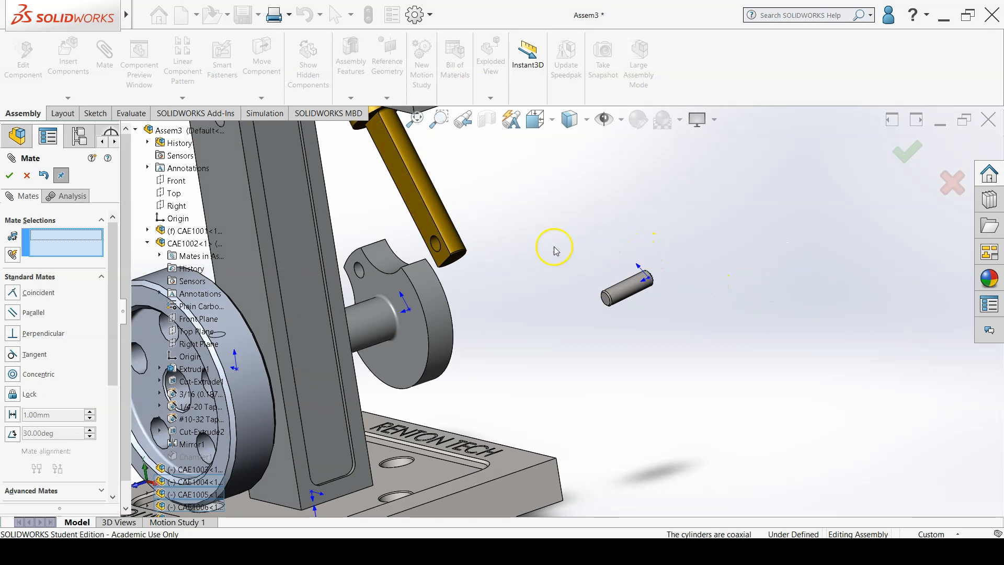
Add a concentric mate with locked rotation between the CAE1003 cylinder bore and the CAE1006 piston head.
middle_click_drag(365, 282, 394, 274)
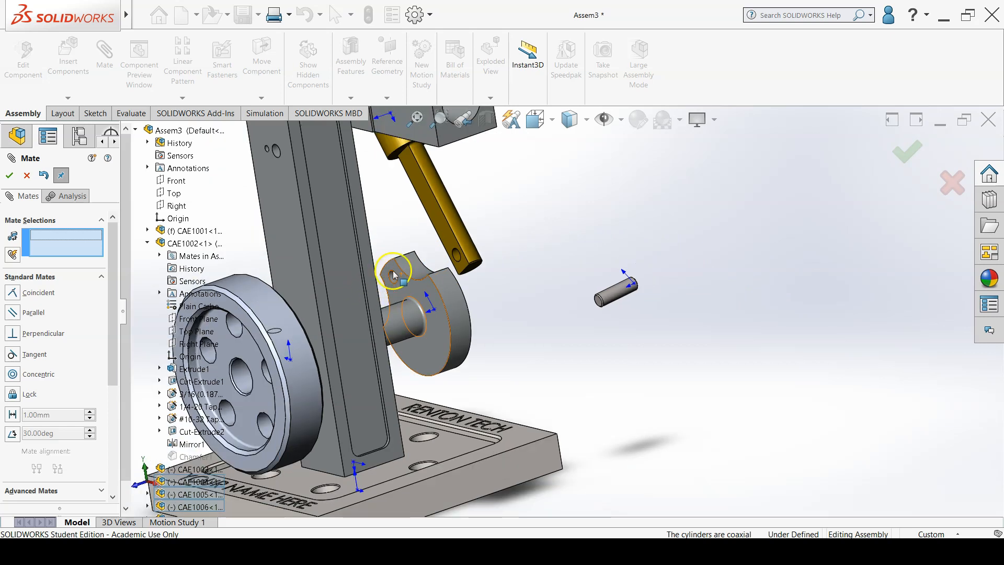
scroll(413, 256, "up", 3)
scroll(507, 230, "down", 5)
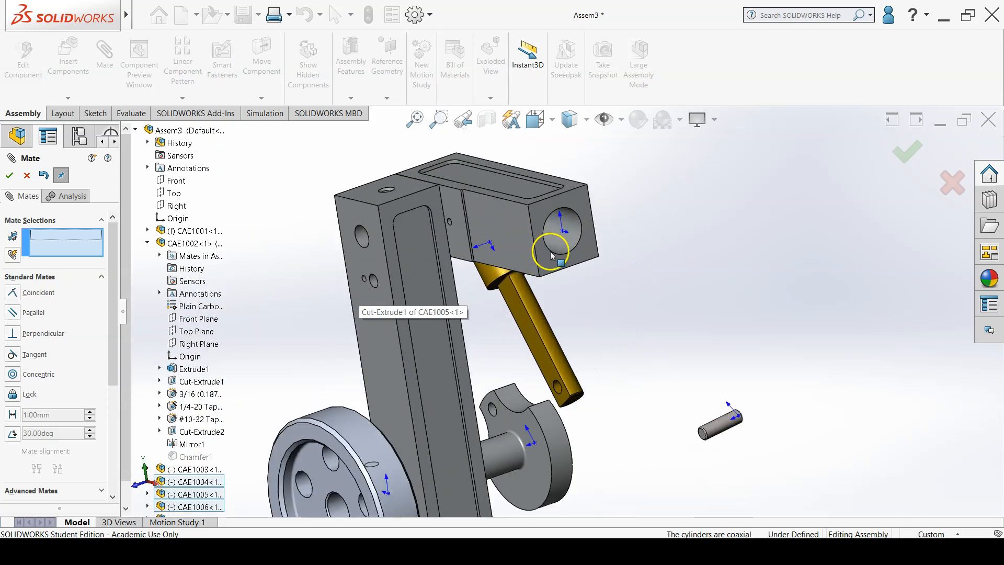
left_click(565, 247)
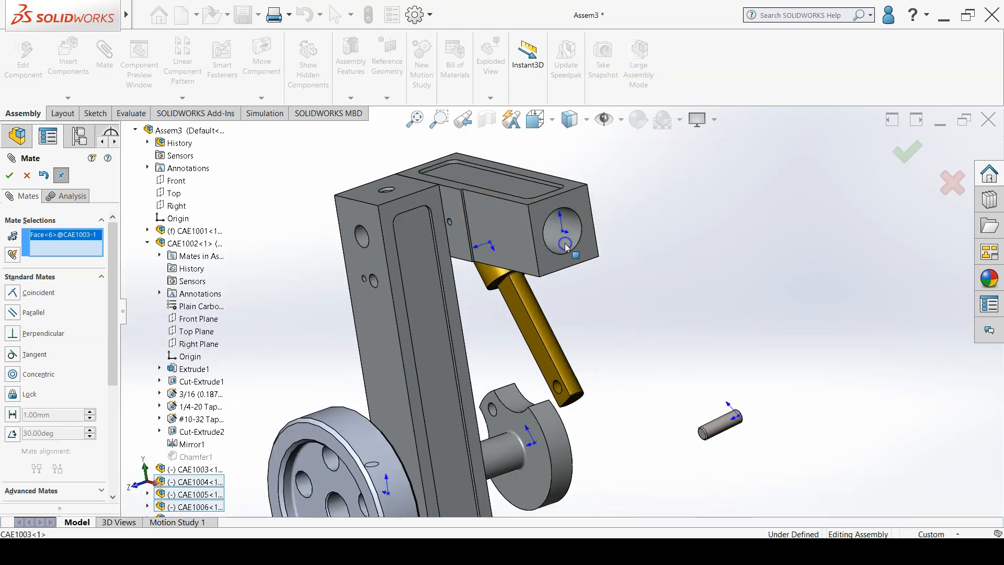
left_click(485, 272)
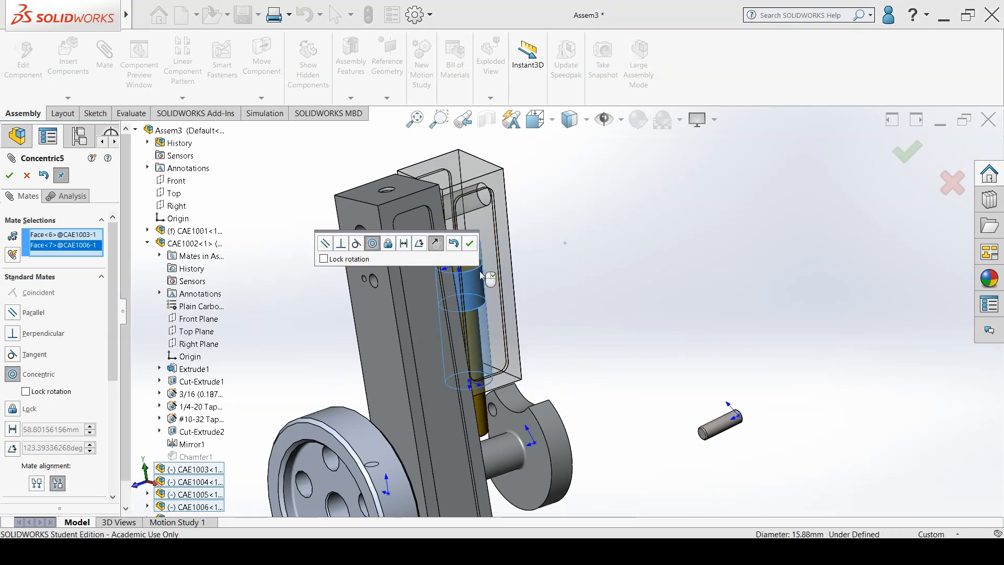
left_click(323, 260)
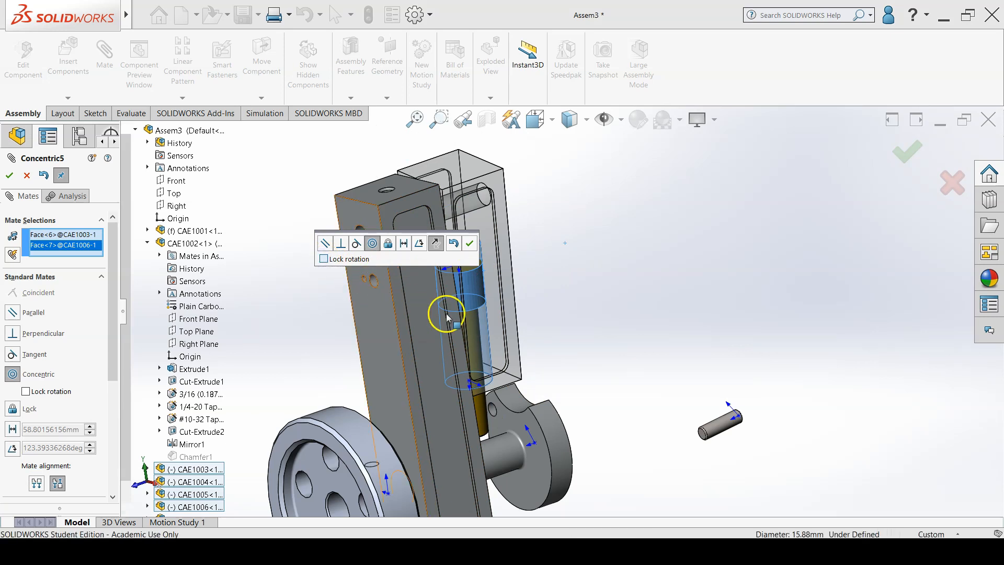
middle_click_drag(607, 347, 579, 343)
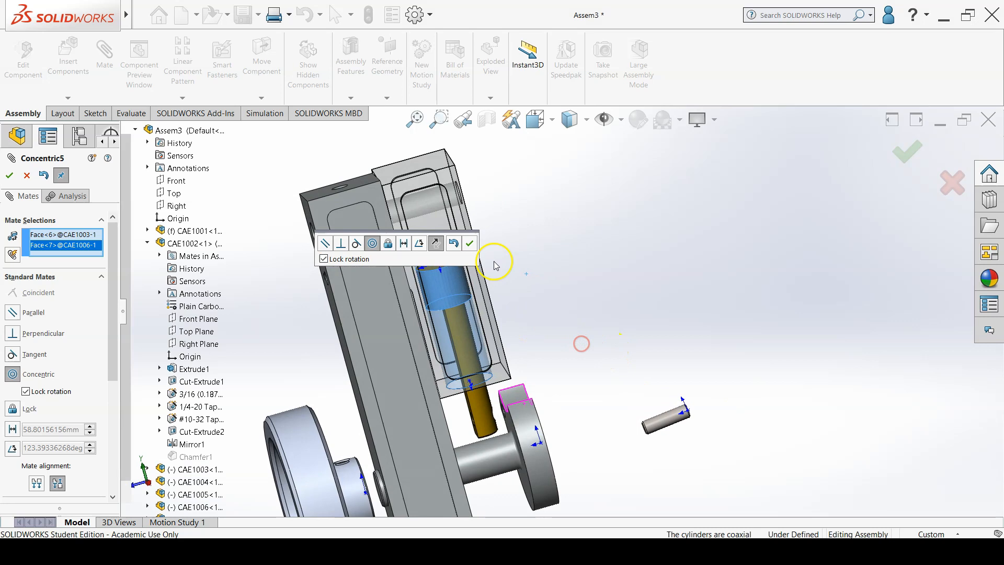
left_click(469, 243)
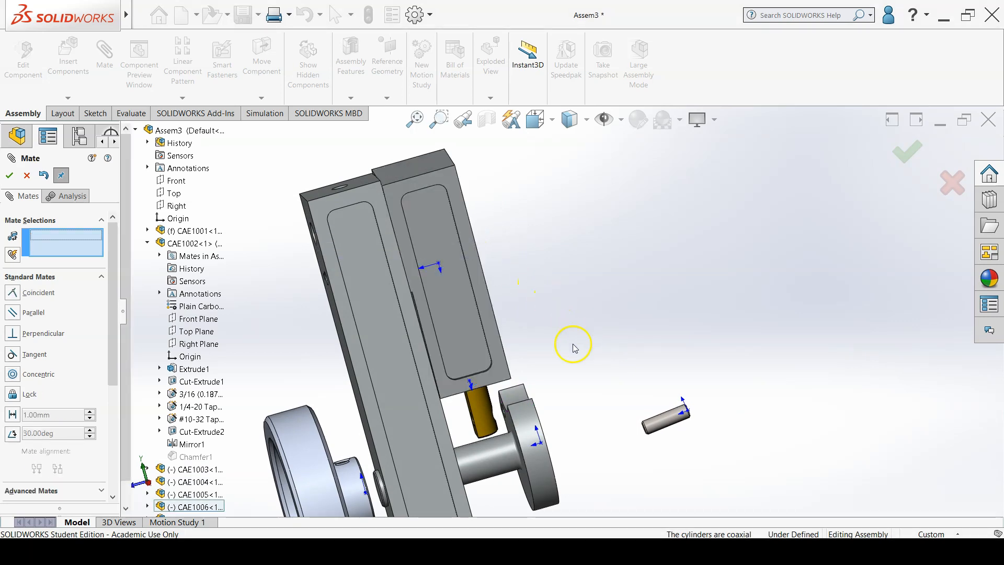
Slide the CAE1005 crankshaft along its axis toward the CAE1002 body so its disc sits behind the CAE1006 piston rod.
middle_click_drag(574, 343, 571, 387)
scroll(535, 393, "up", 2)
left_click_drag(515, 396, 485, 398)
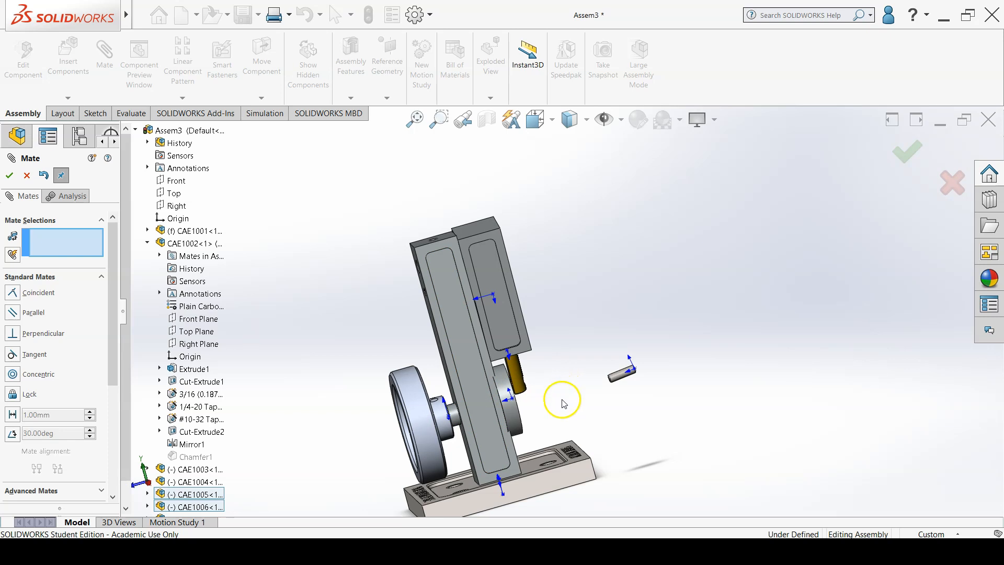
Add a concentric mate with locked rotation between the CAE1005 crankshaft's small pin hole and the CAE1007 pin.
scroll(562, 402, "down", 4)
scroll(527, 390, "down", 4)
middle_click_drag(491, 394, 439, 464)
scroll(503, 337, "down", 4)
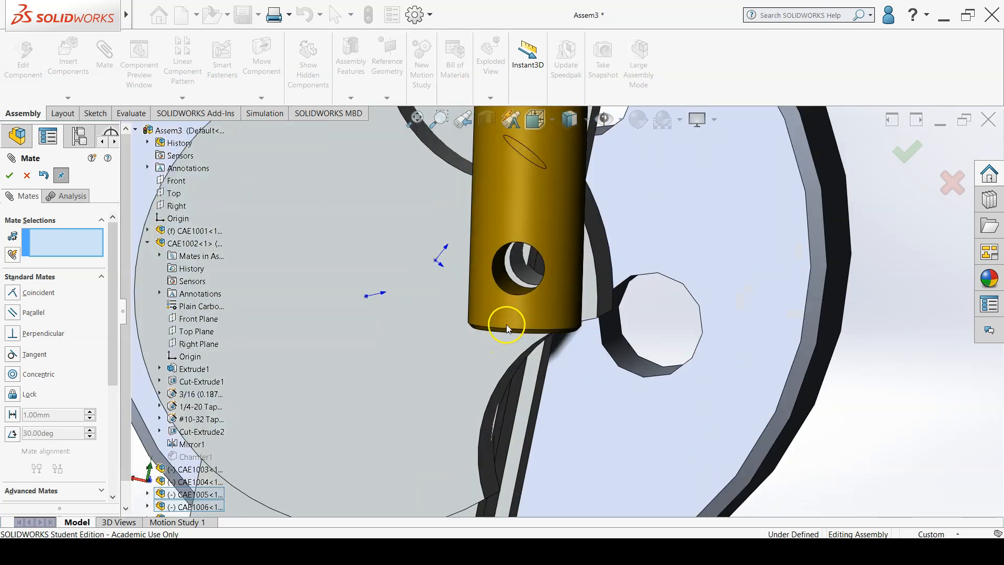
left_click(519, 272)
scroll(519, 271, "up", 3)
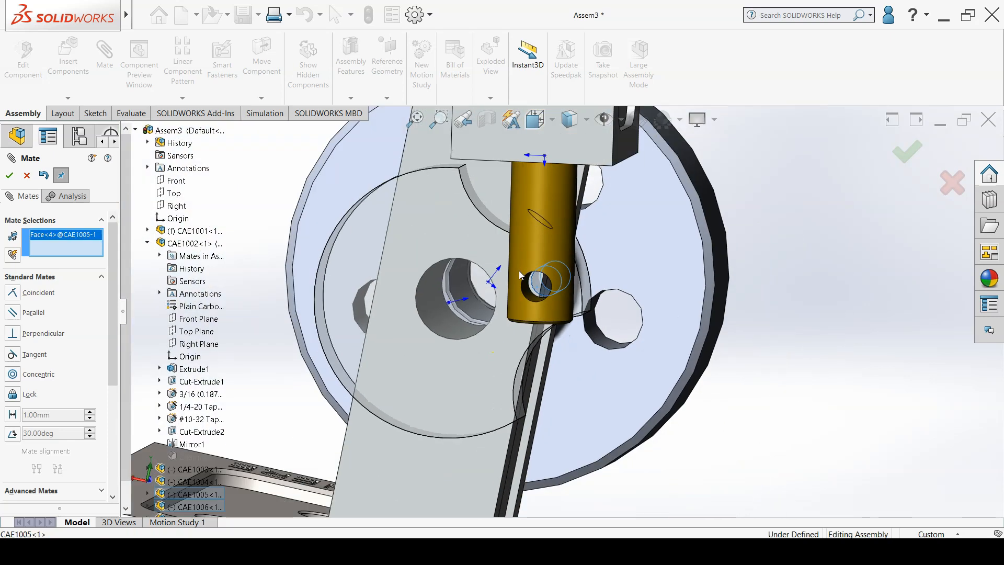
scroll(517, 273, "up", 4)
middle_click_drag(362, 281, 316, 334)
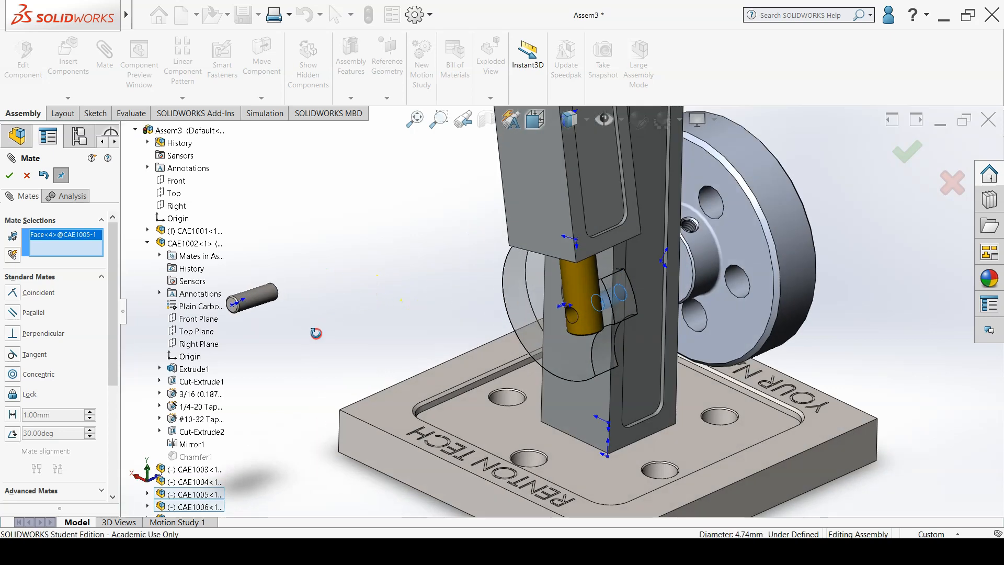
left_click(284, 302)
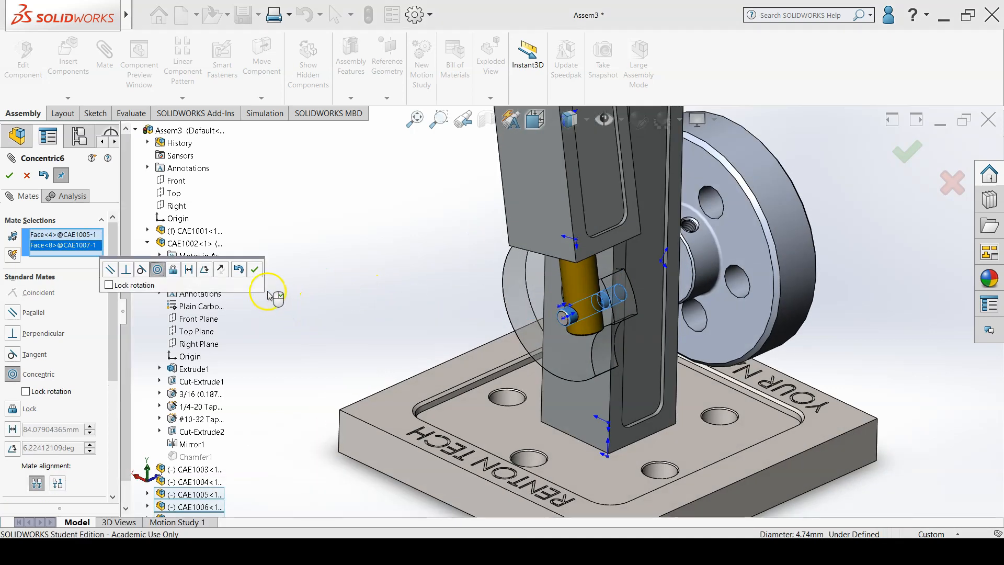
left_click(110, 285)
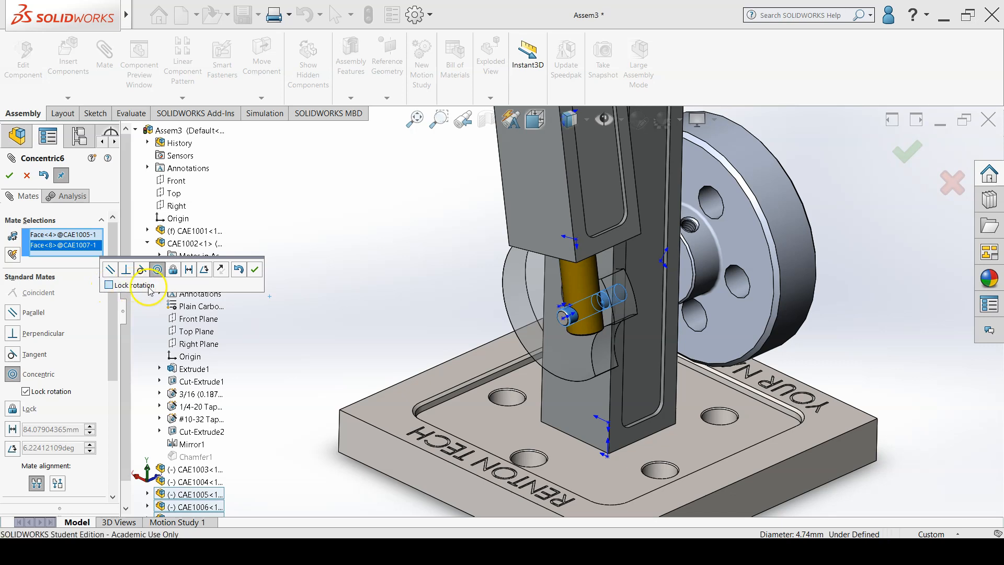
left_click(253, 271)
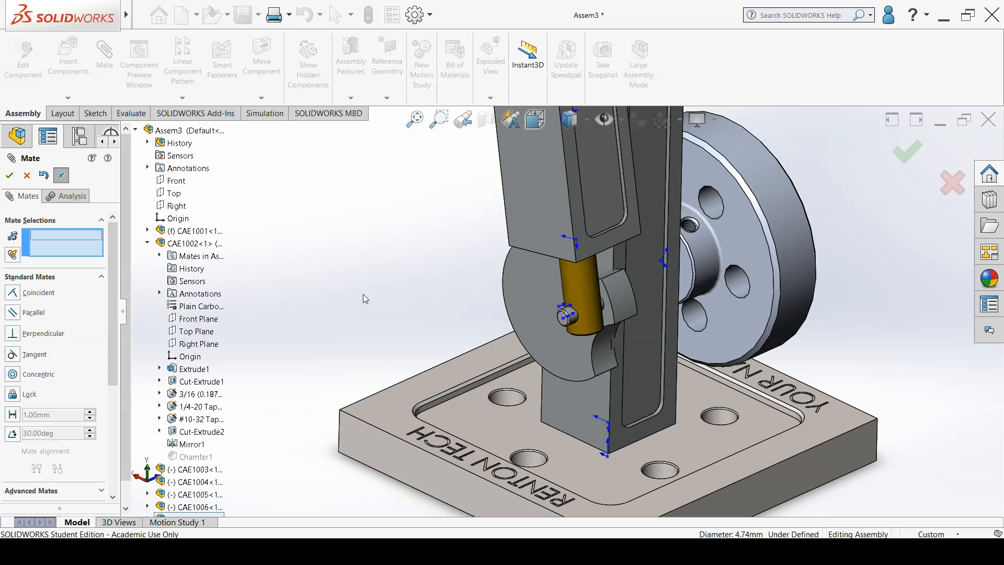
Add a coincident mate between the CAE1005 shaft's end face and the recessed outer face of the CAE1004 wheel.
middle_click_drag(403, 314, 325, 322)
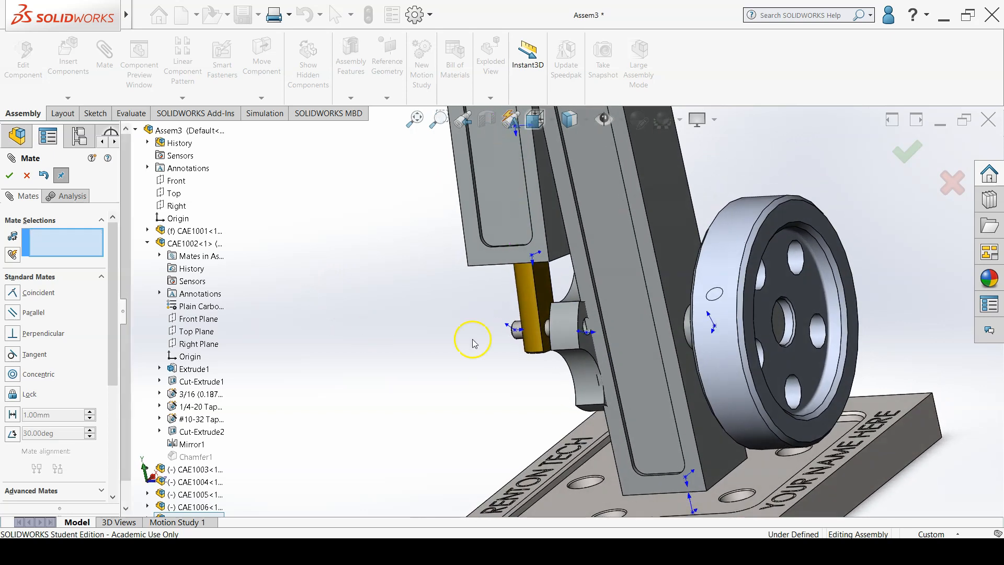
scroll(779, 327, "up", 2)
scroll(648, 321, "down", 4)
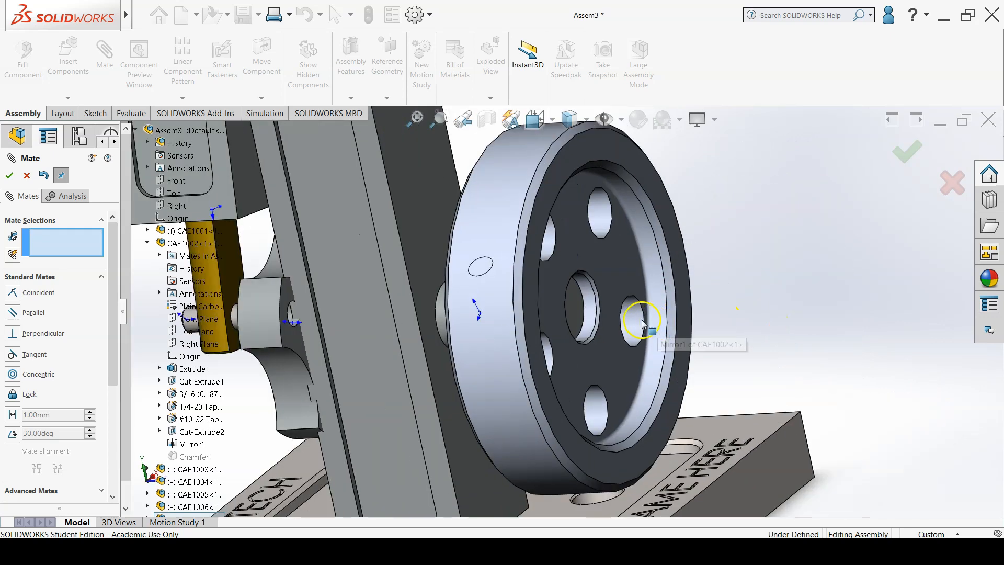
left_click(571, 308)
left_click(607, 281)
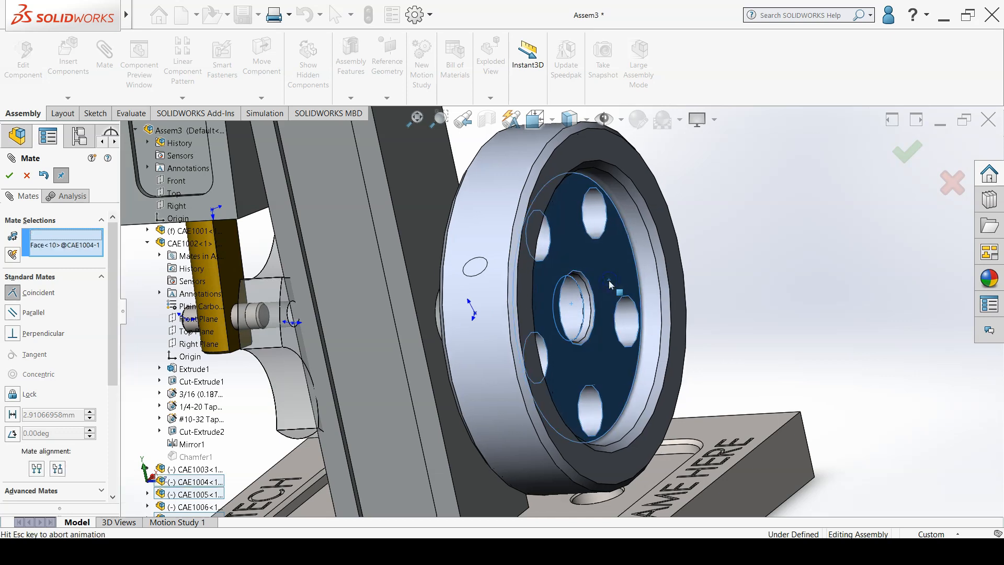
right_click(617, 282)
left_click(753, 255)
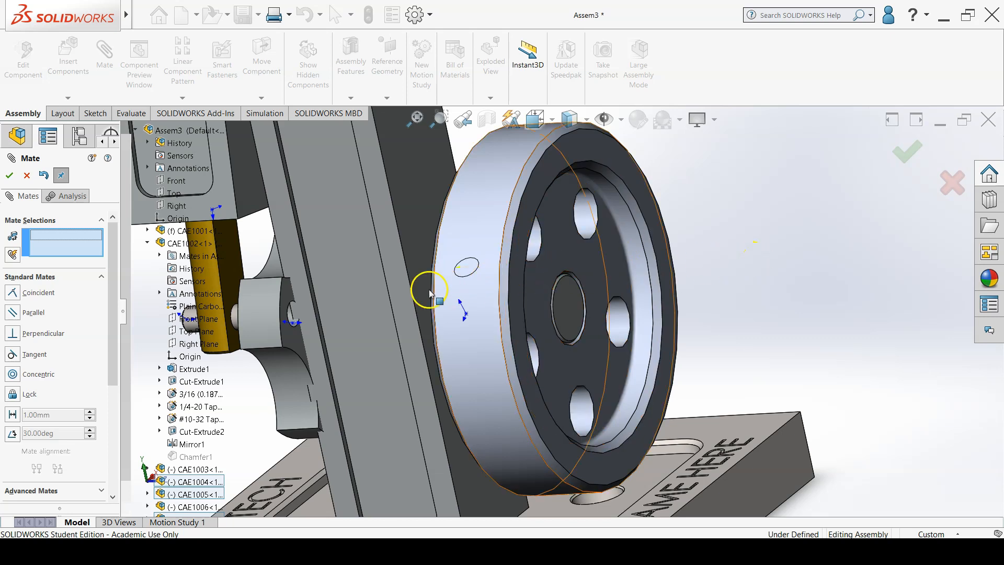
Add a coincident mate between the CAE1005 crankshaft disc's flat face facing the CAE1002 body and the CAE1007 pin's end face.
left_click(362, 296)
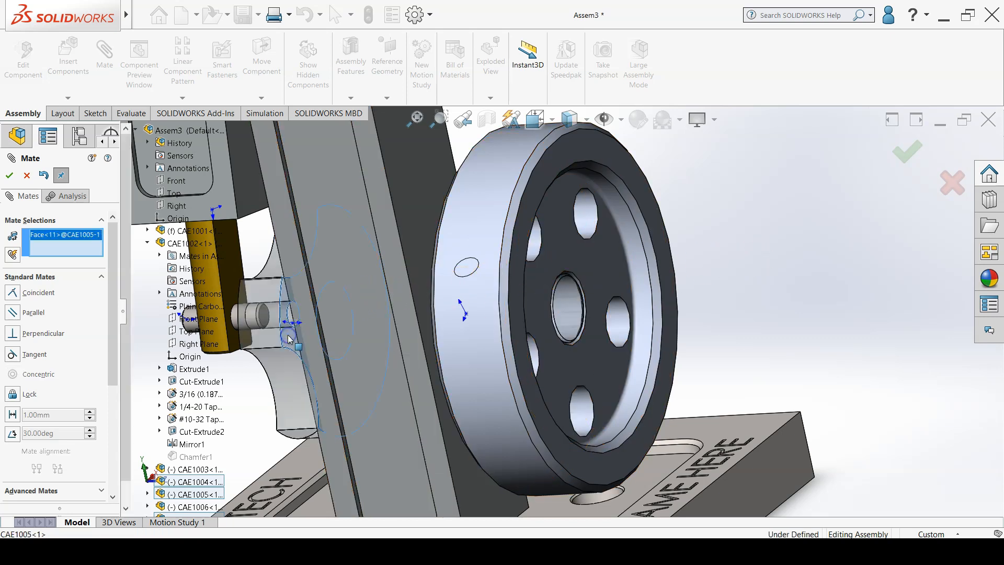
left_click(265, 316)
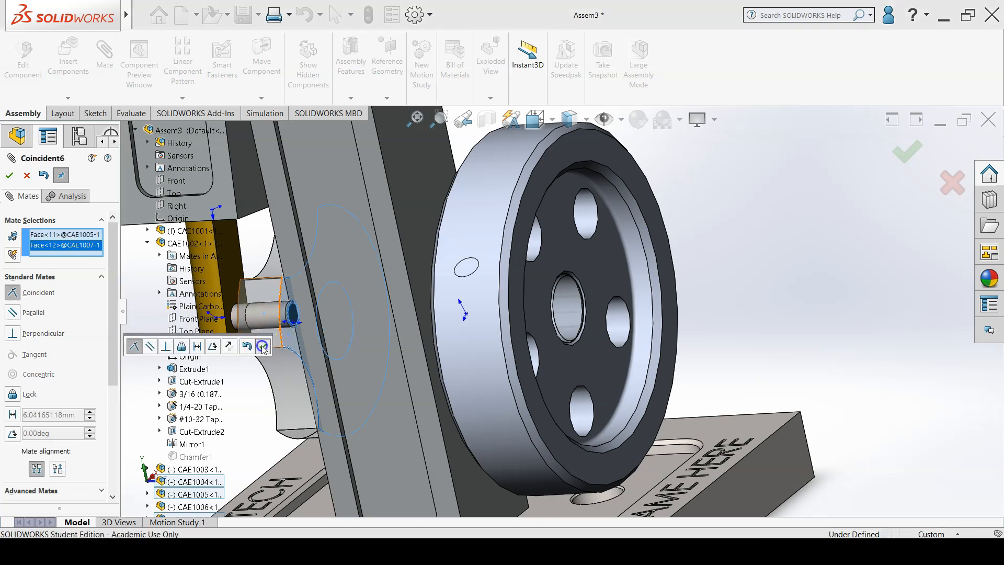
left_click(263, 346)
Add a 0.030 in distance mate between the CAE1004 wheel's hub end face and the adjacent face of the CAE1002 body.
scroll(279, 370, "up", 2)
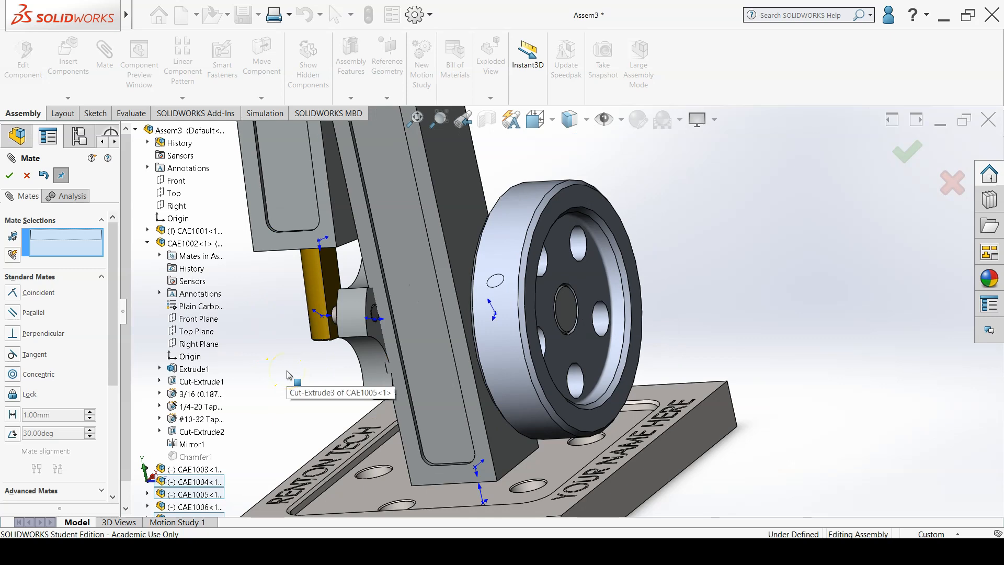
scroll(291, 376, "up", 2)
middle_click_drag(298, 381, 161, 412)
scroll(403, 404, "up", 2)
scroll(369, 357, "down", 3)
middle_click_drag(369, 357, 320, 383)
scroll(475, 291, "down", 2)
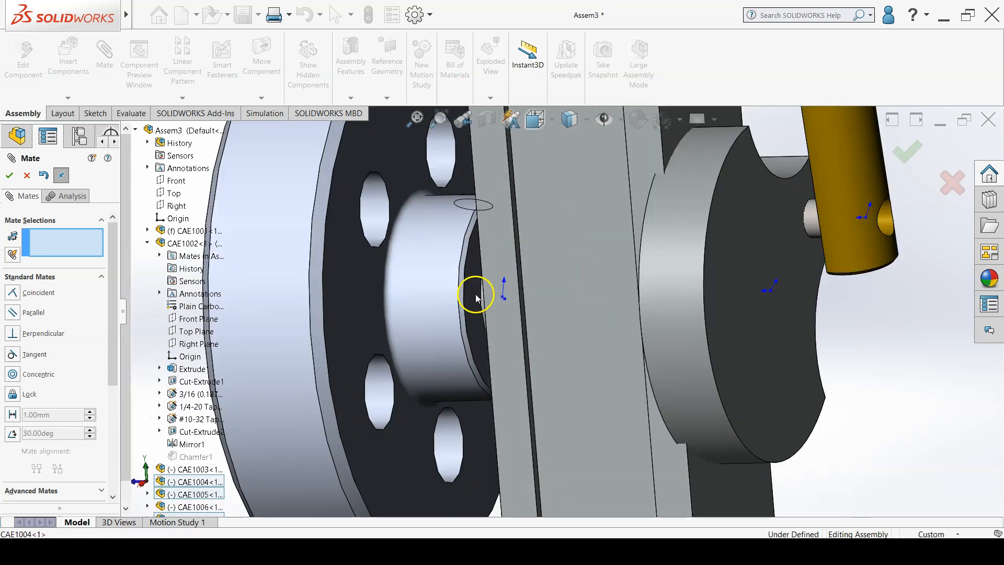
scroll(486, 295, "down", 2)
left_click(477, 230)
middle_click_drag(480, 233, 504, 215)
left_click(504, 215)
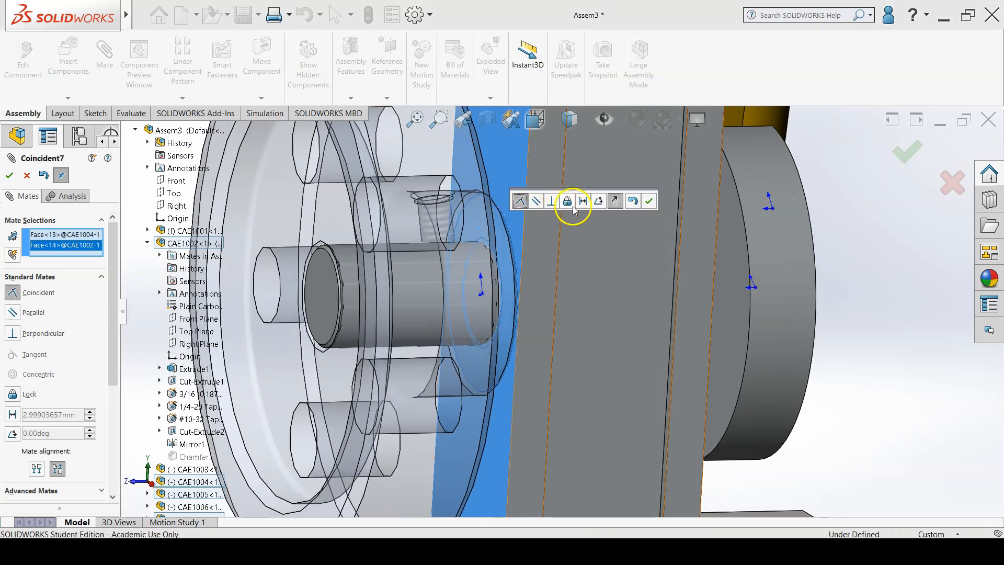
left_click(583, 202)
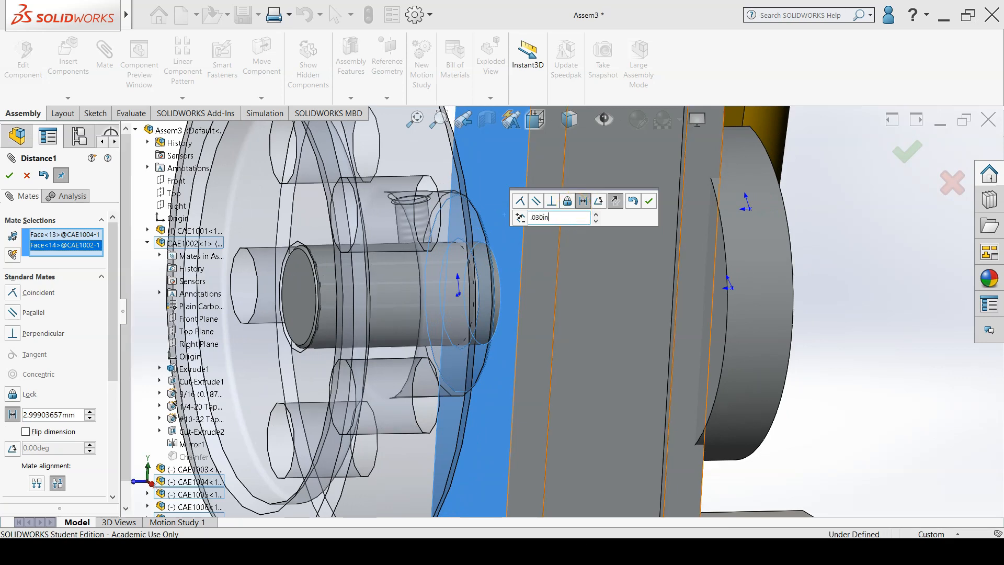
type(".030in")
key("Return")
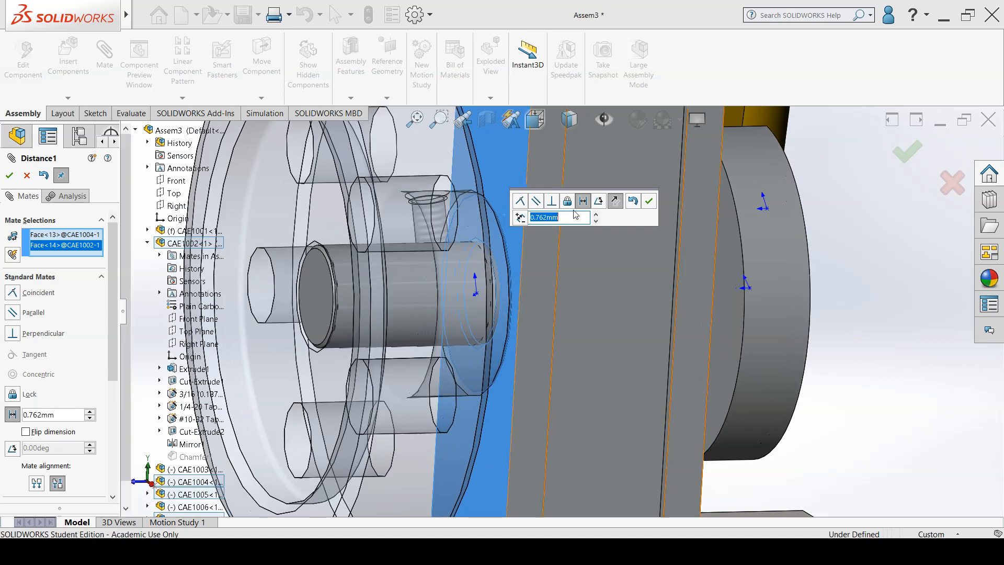
left_click(651, 201)
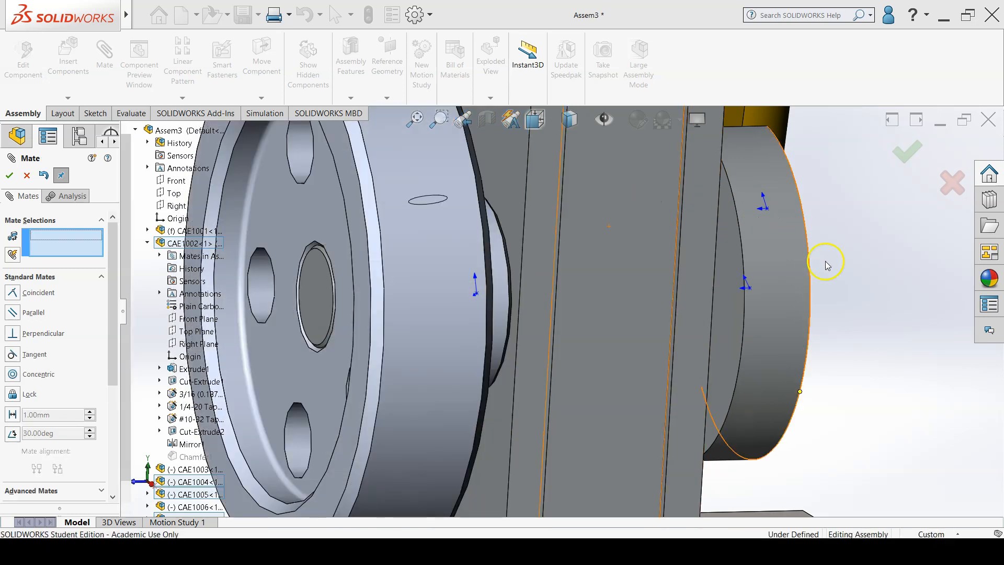
Switch the assembly's unit system to IPS and finish mating.
left_click(957, 534)
left_click(919, 487)
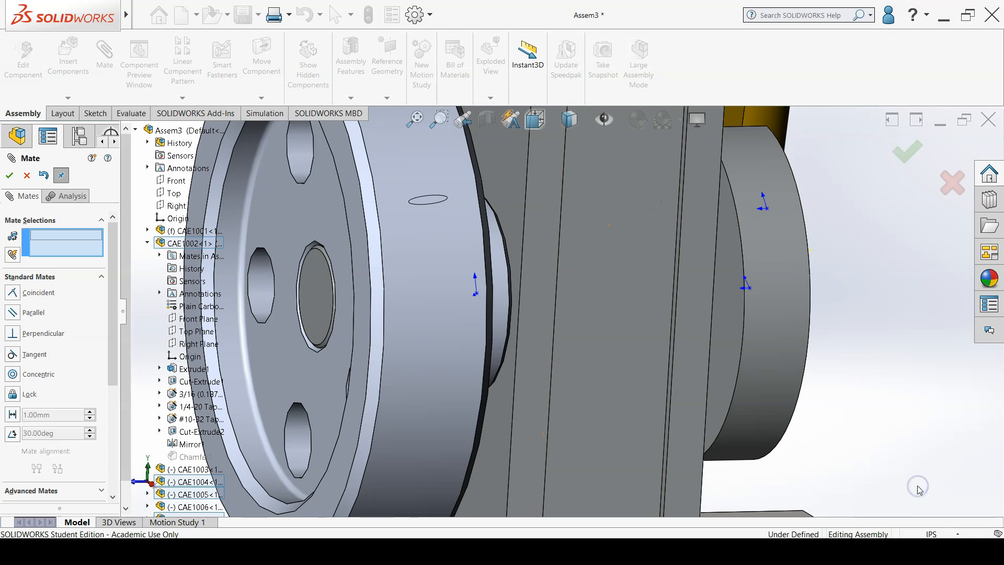
middle_click_drag(888, 470, 875, 454)
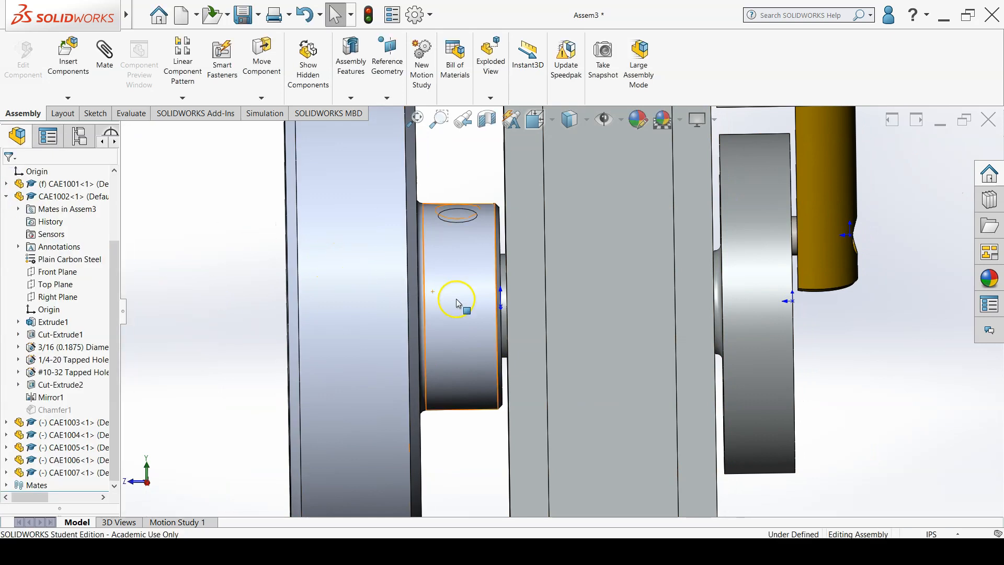
Hide the origins in the assembly's graphics view.
scroll(538, 314, "up", 7)
middle_click_drag(621, 315, 493, 315)
left_click_drag(493, 316, 585, 407)
left_click(536, 440)
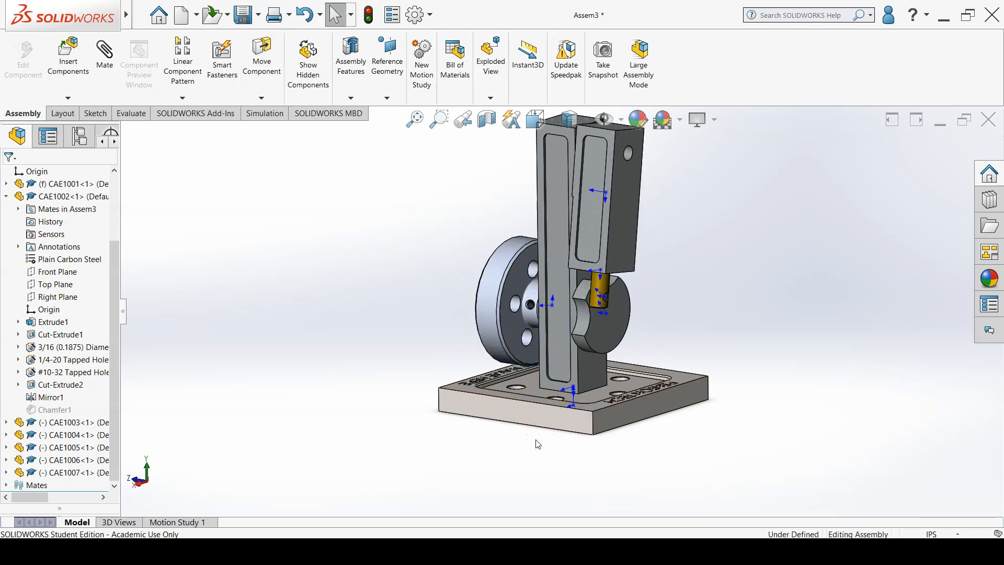
scroll(538, 444, "up", 2)
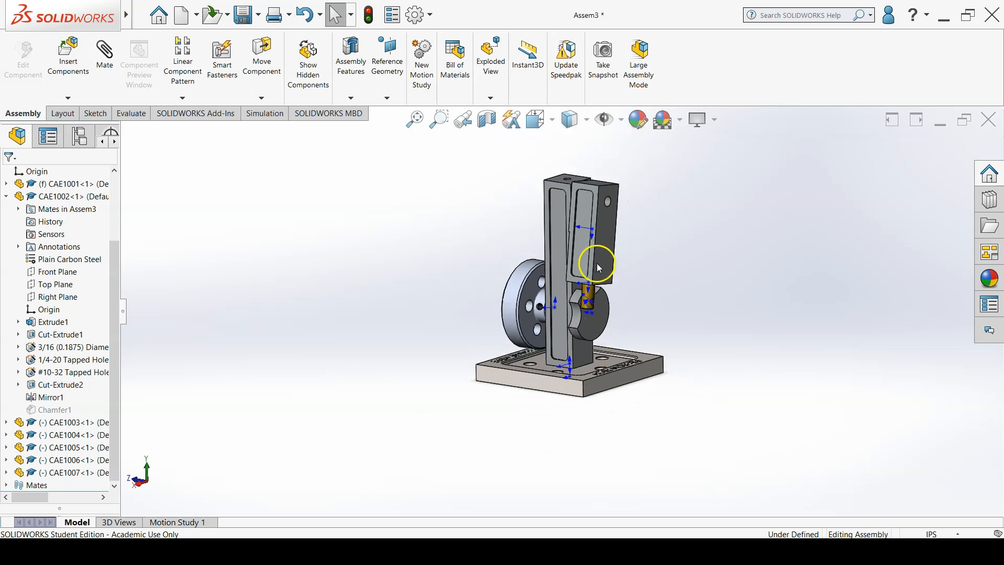
left_click(620, 119)
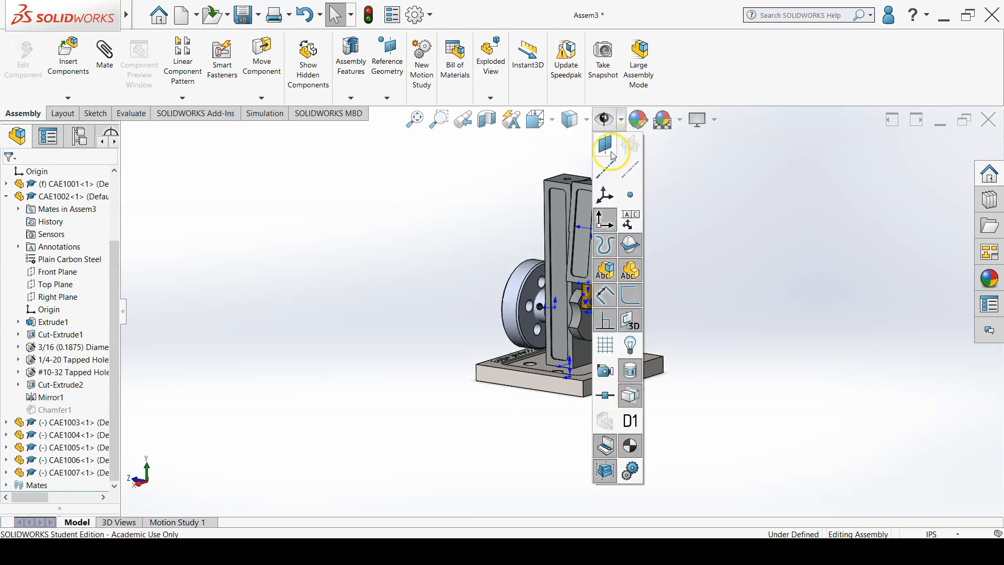
left_click(609, 201)
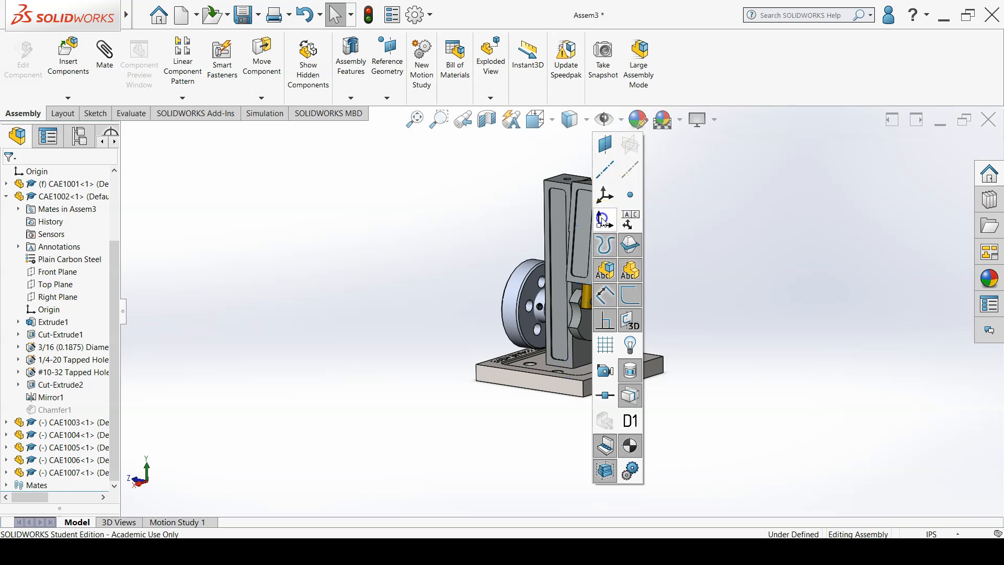
left_click(604, 221)
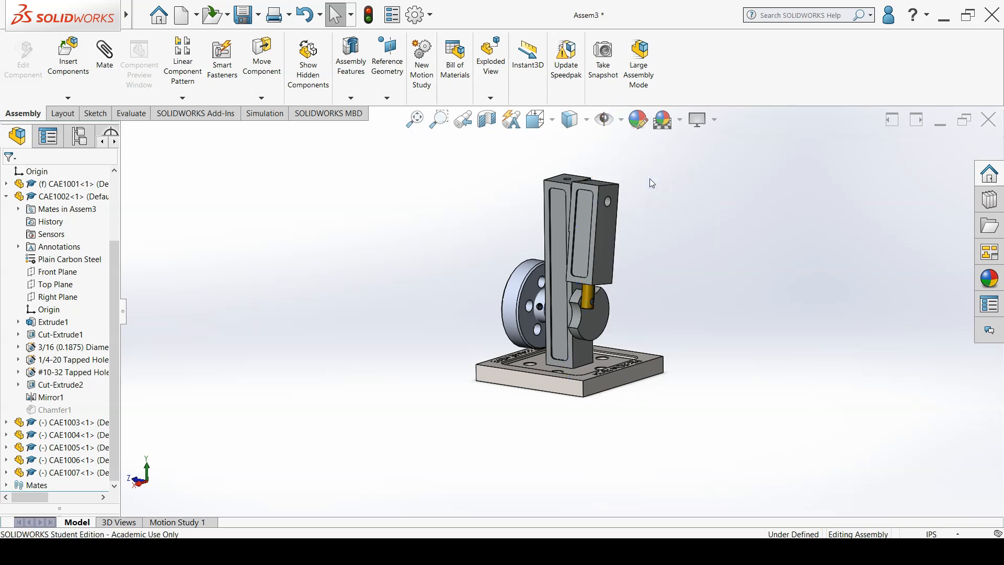
middle_click_drag(650, 180, 726, 266)
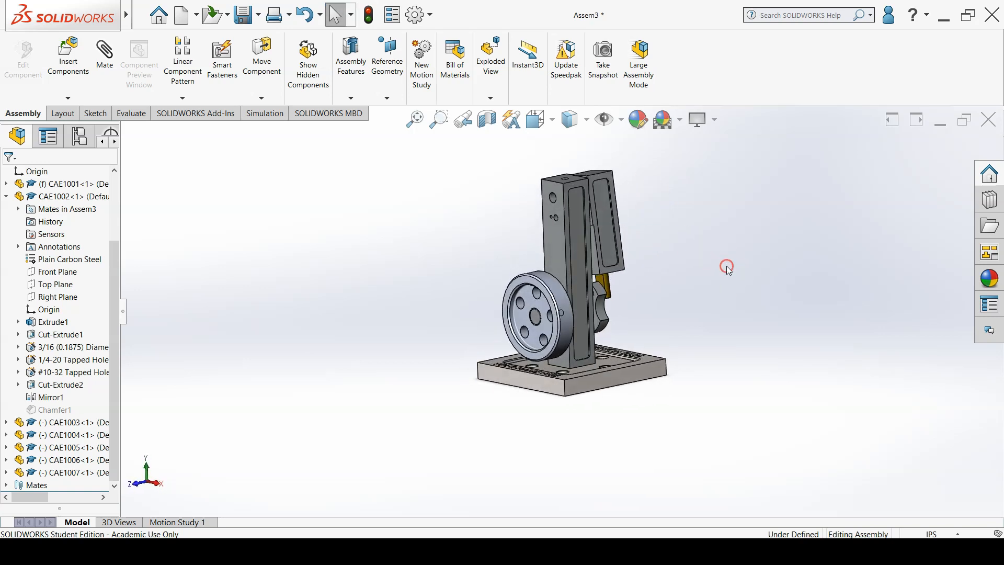
Insert the CAE1009 cover from the Assembly Mod Chapter folder and place it beside the motor's wheel side.
left_click(70, 72)
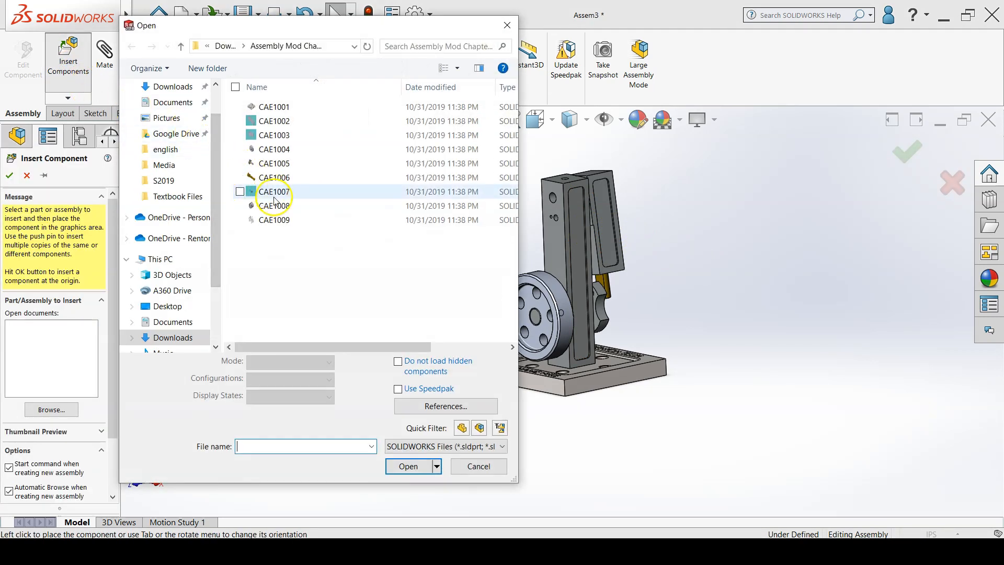
left_click(274, 219)
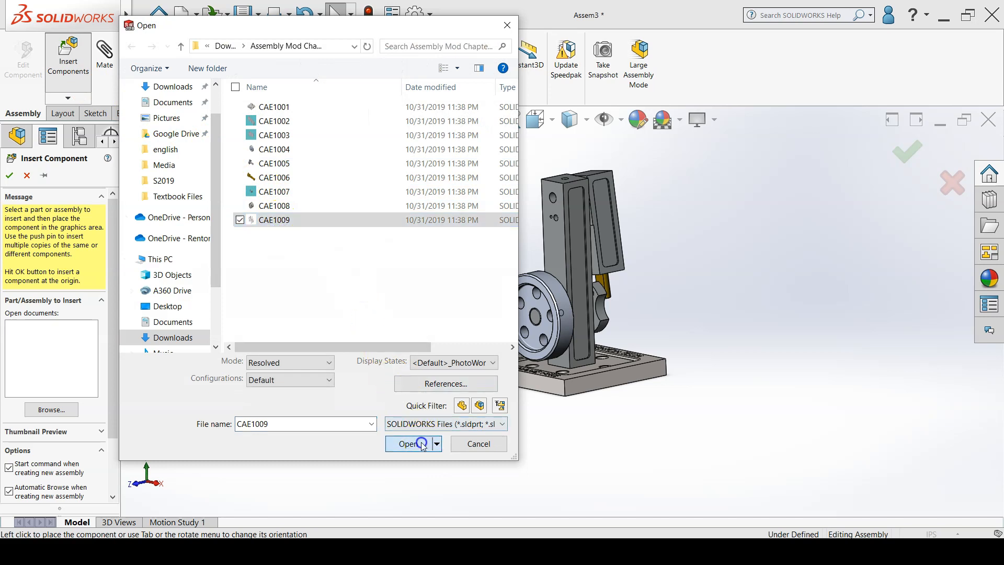
left_click(409, 443)
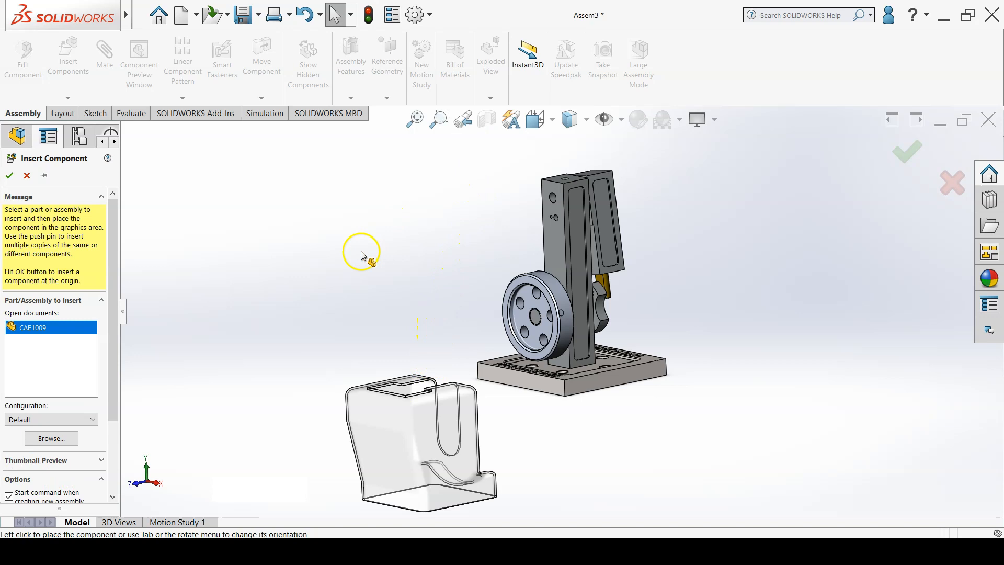
key("Tab")
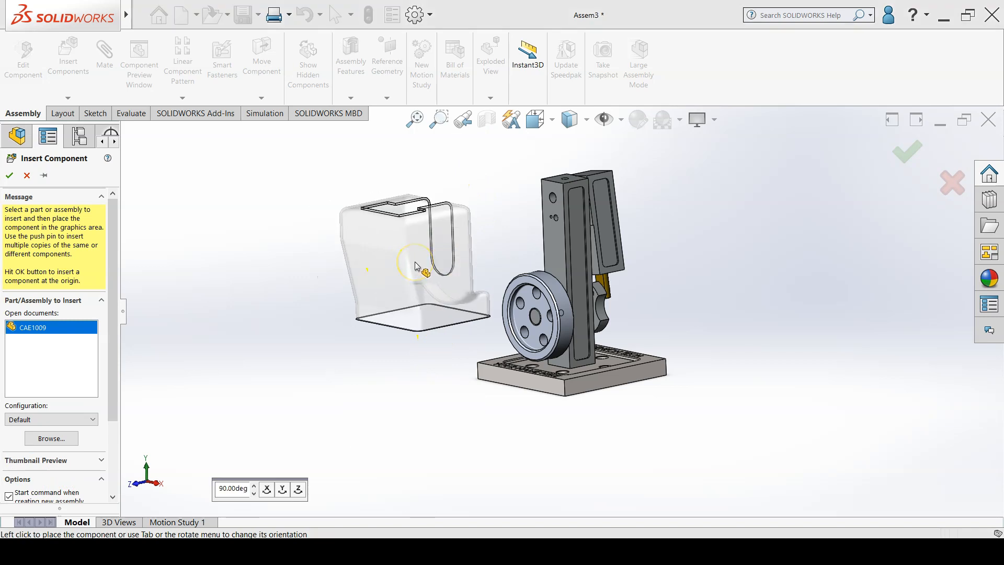
left_click(420, 268)
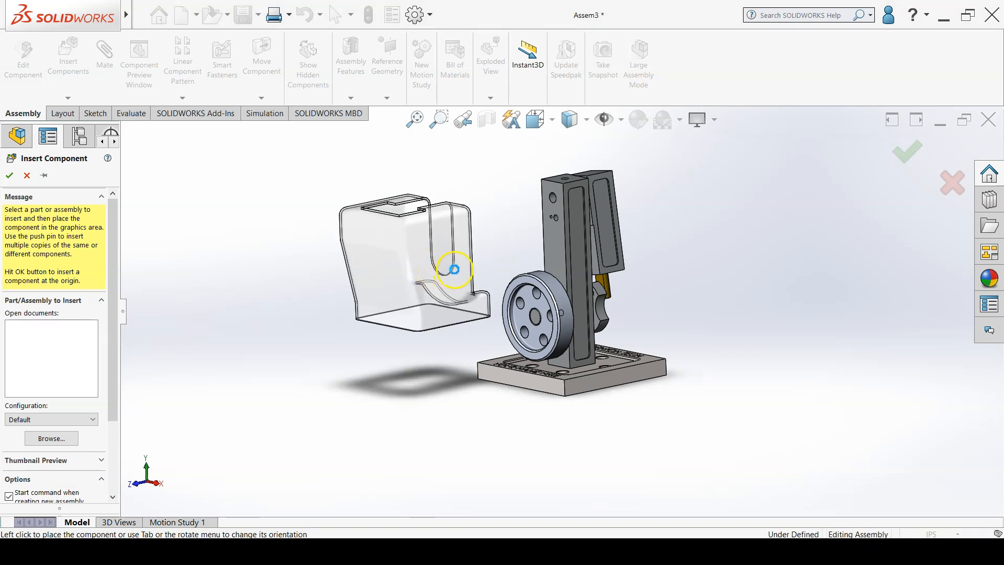
Rotate the CAE1009 cover about its vertical axis so its slotted side faces away from the motor.
mouse_move(466, 264)
right_mouse_down()
mouse_move(370, 269)
mouse_move(321, 284)
mouse_move(257, 354)
mouse_move(285, 403)
mouse_move(289, 361)
mouse_move(258, 340)
mouse_move(278, 336)
mouse_move(271, 381)
right_mouse_up()
left_click(399, 444)
left_click(414, 446)
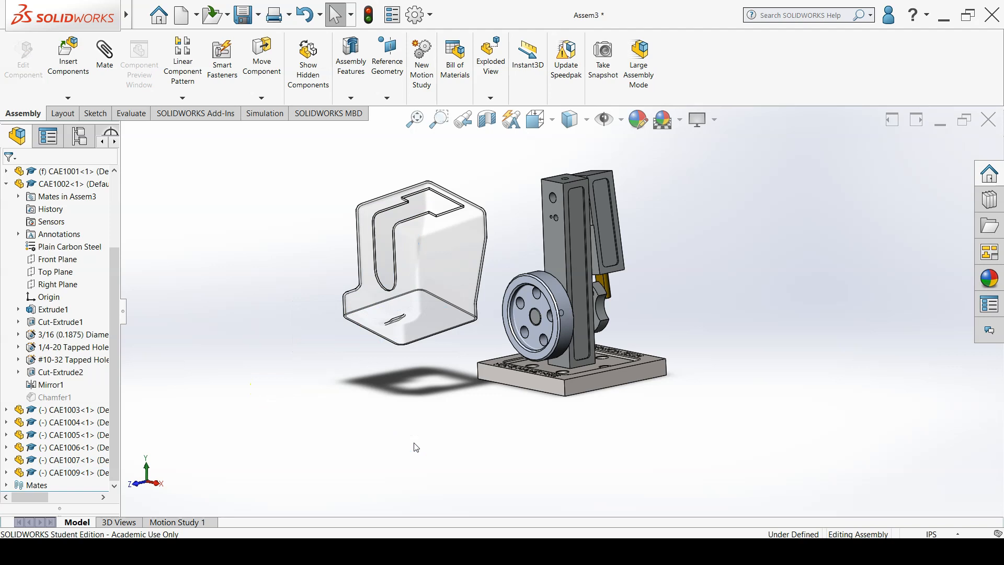
Add a coincident mate between the CAE1009 cover's Top plane and the recessed upper face of the CAE1001 base.
key("alt")
middle_click_drag(641, 314, 635, 304)
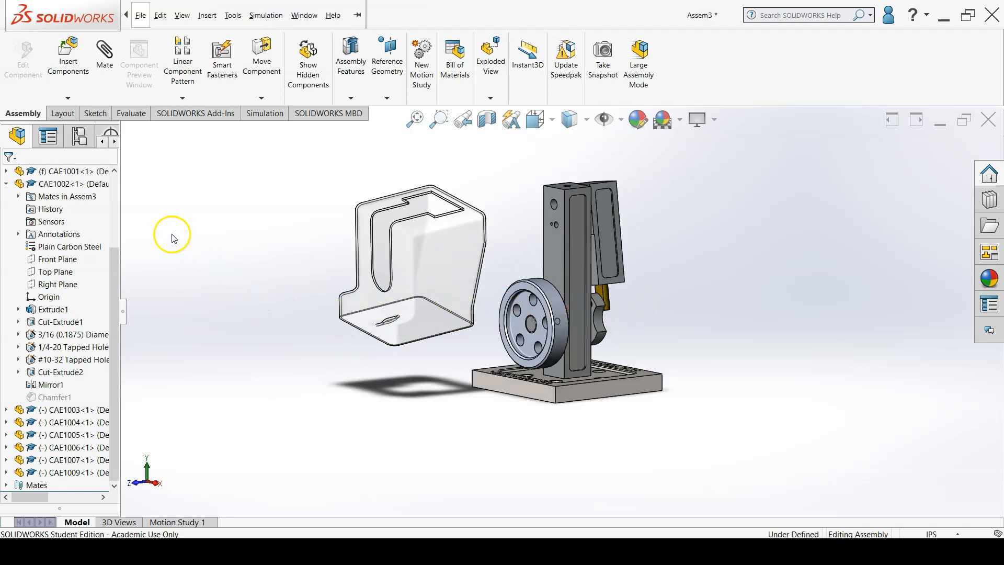
left_click(104, 70)
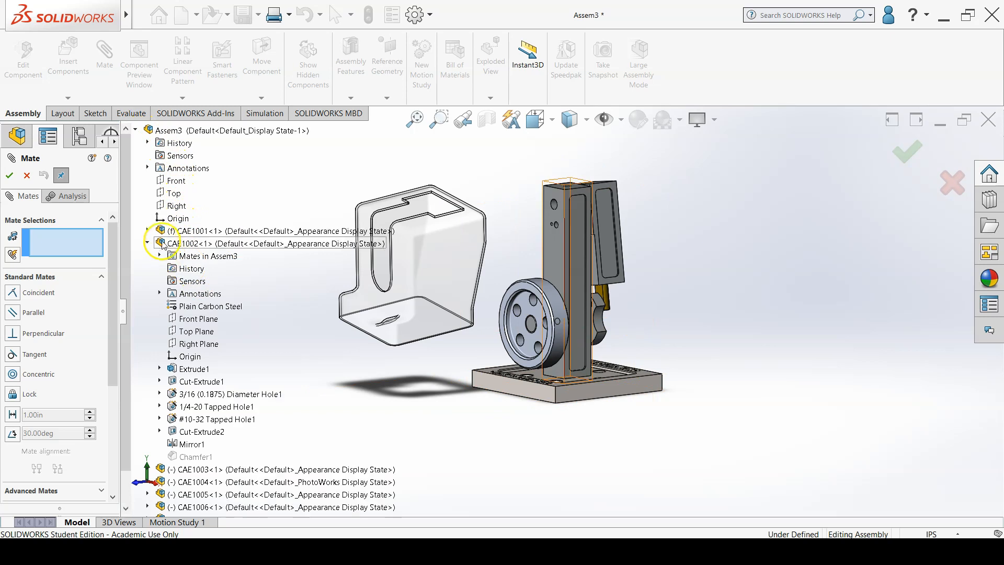
scroll(178, 351, "down", 1)
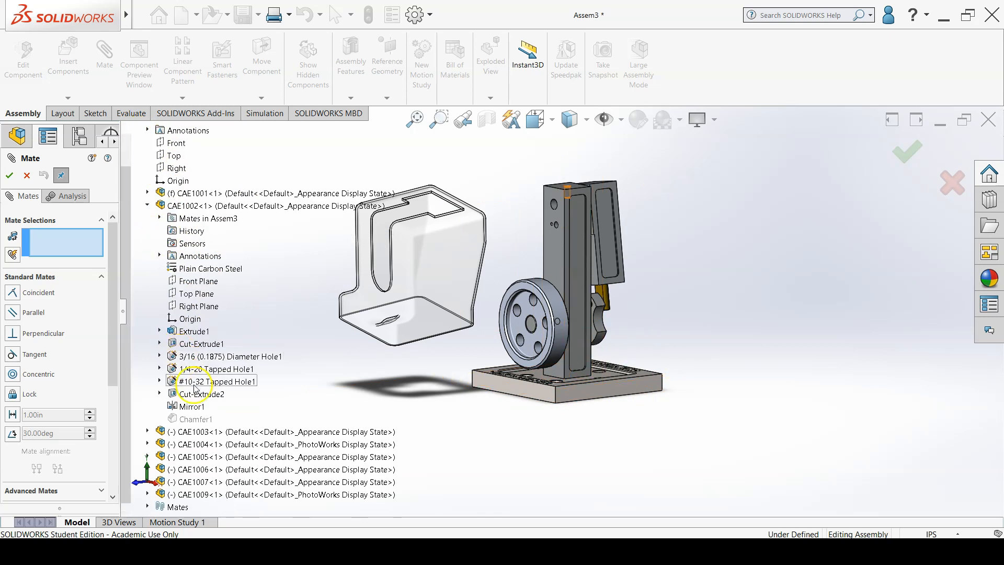
left_click(148, 494)
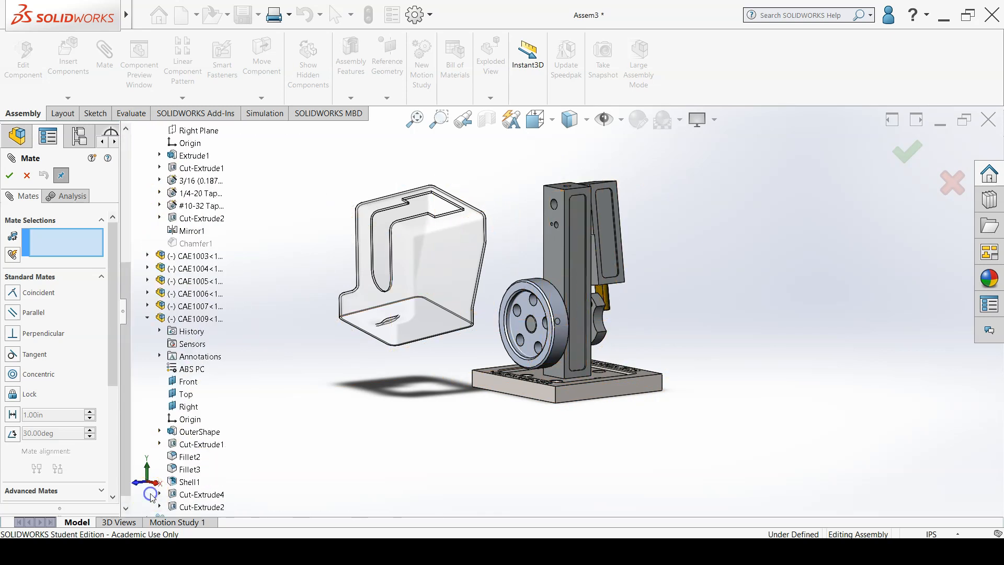
left_click(188, 395)
middle_click_drag(481, 424, 466, 468)
left_click(571, 388)
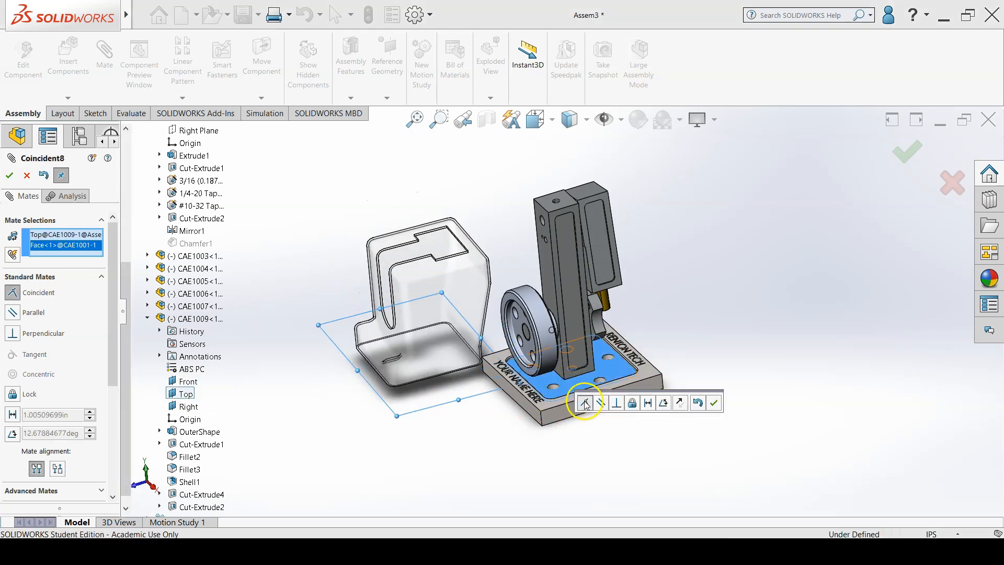
left_click(715, 403)
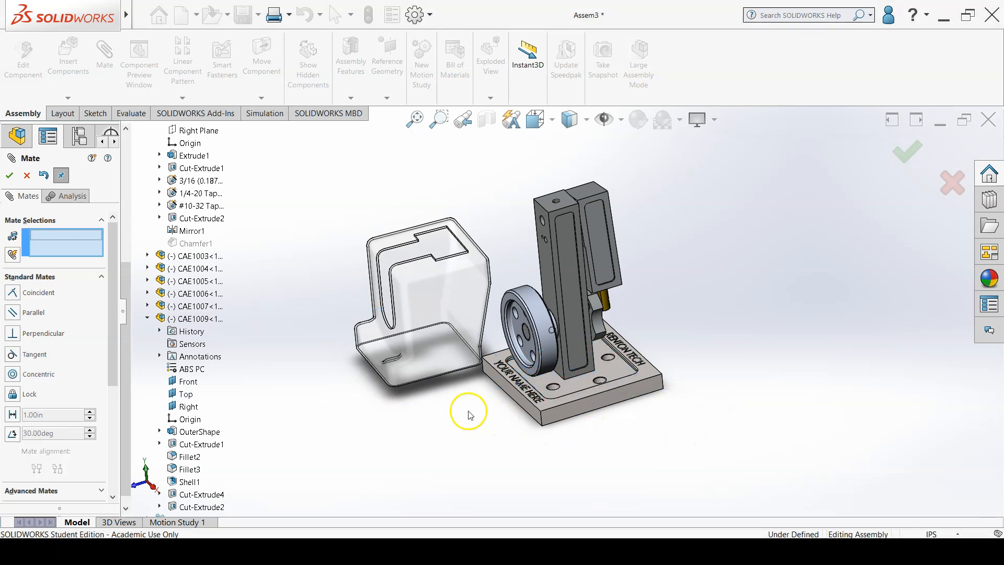
Add a coincident mate between the CAE1009 cover's Front plane and the assembly's Front plane.
left_click(193, 384)
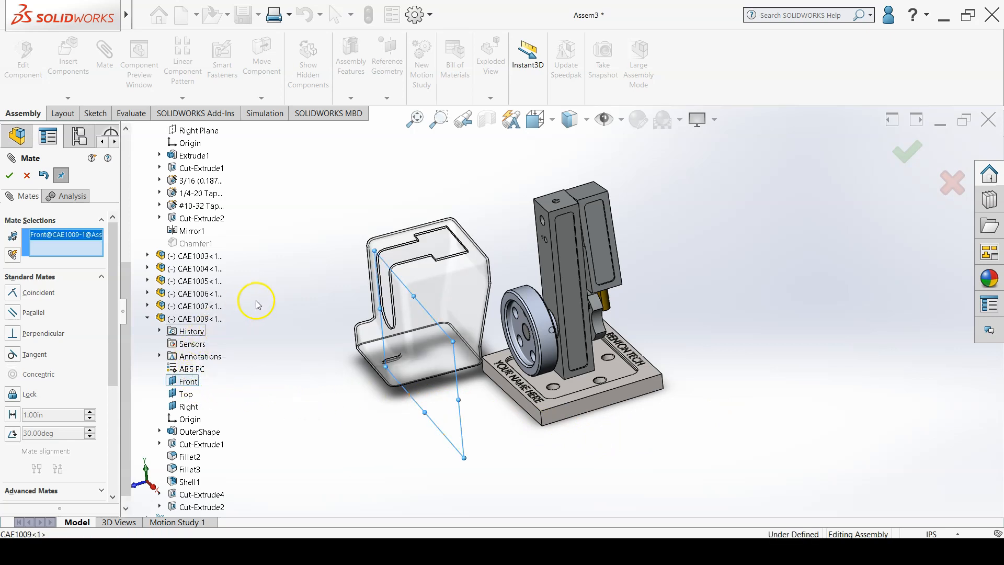
scroll(204, 168, "up", 4)
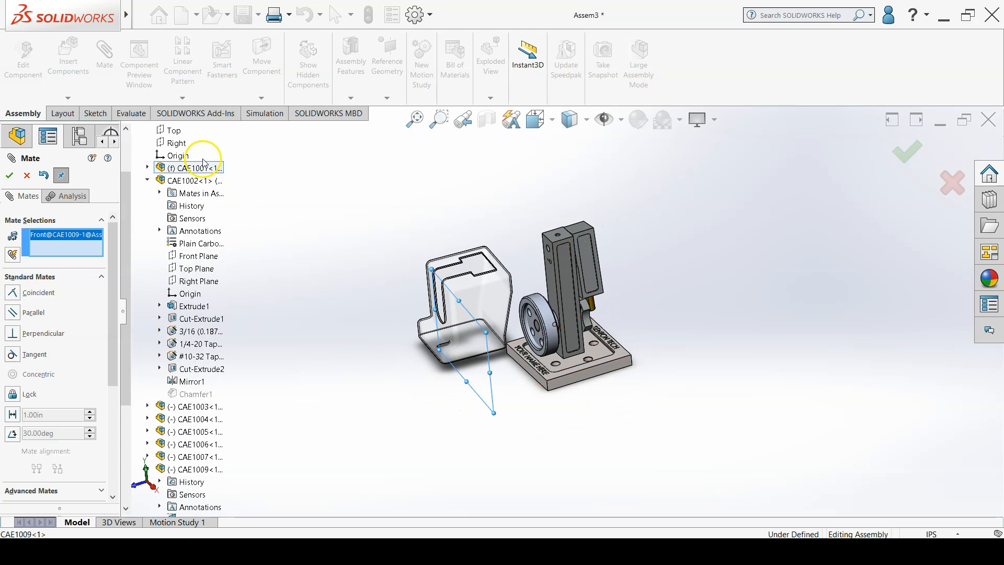
scroll(203, 163, "up", 2)
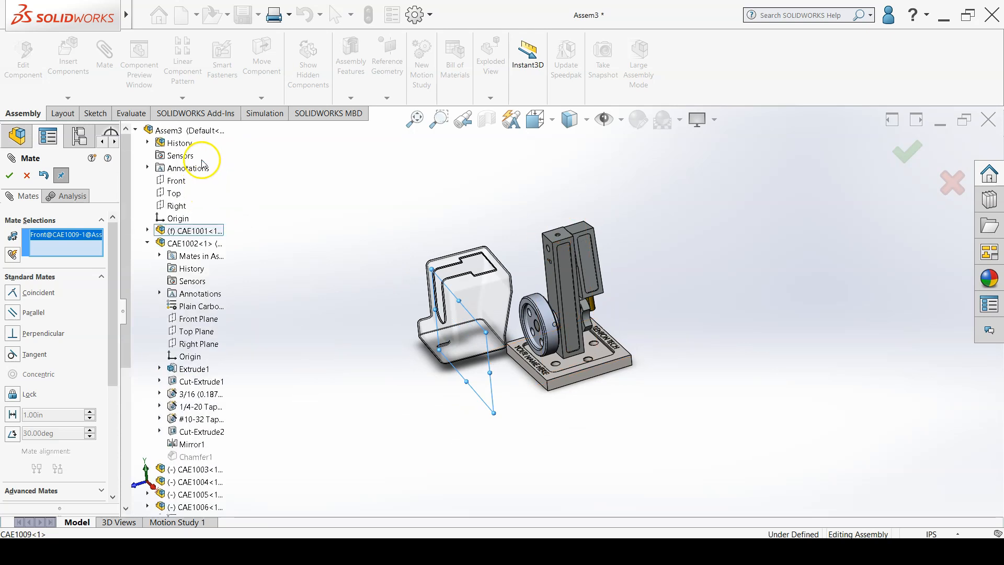
left_click(177, 181)
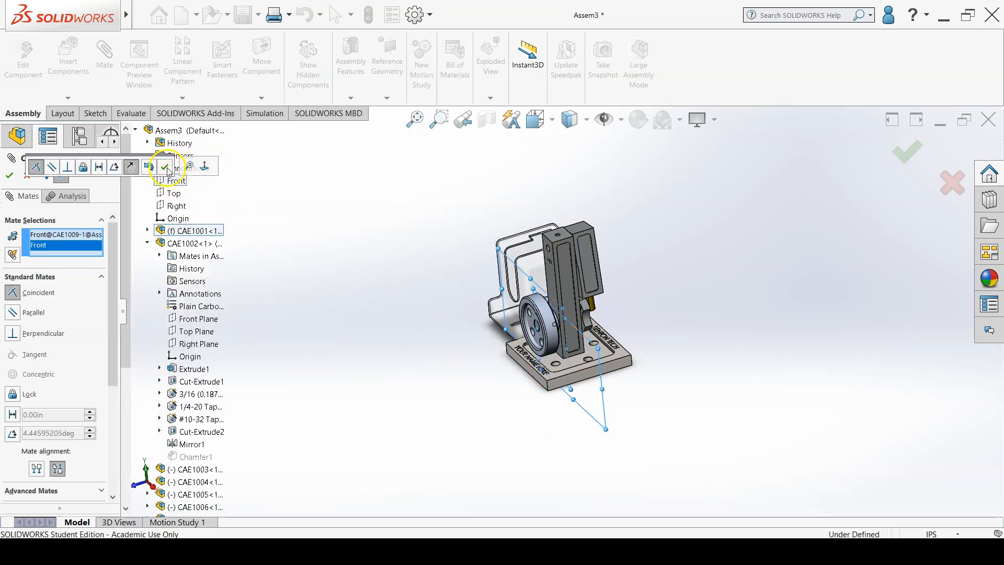
left_click(165, 167)
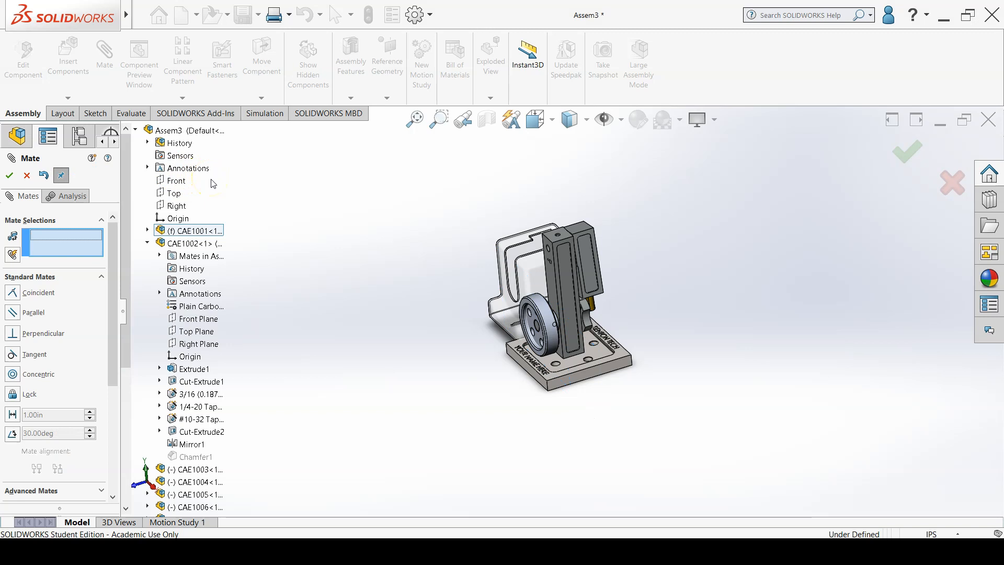
Add a coincident mate between the assembly's Right plane and the CAE1009 cover's Right plane, and finish mating.
left_click(174, 207)
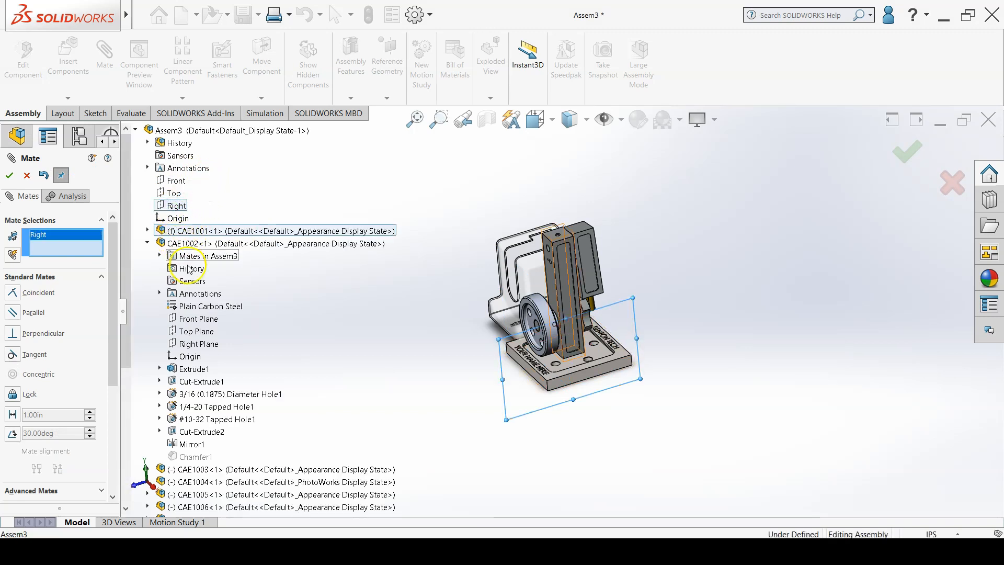
scroll(215, 413, "down", 4)
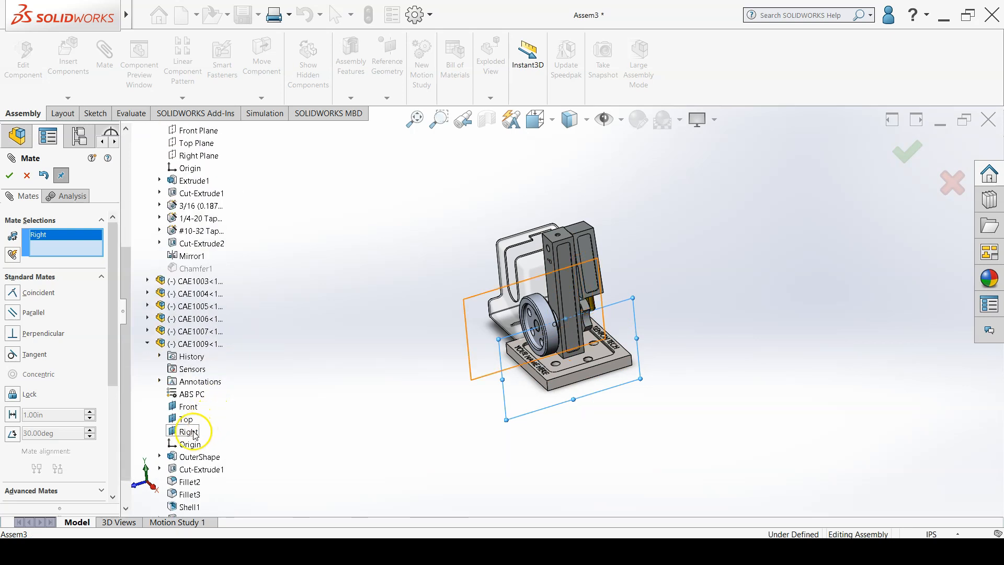
left_click(189, 432)
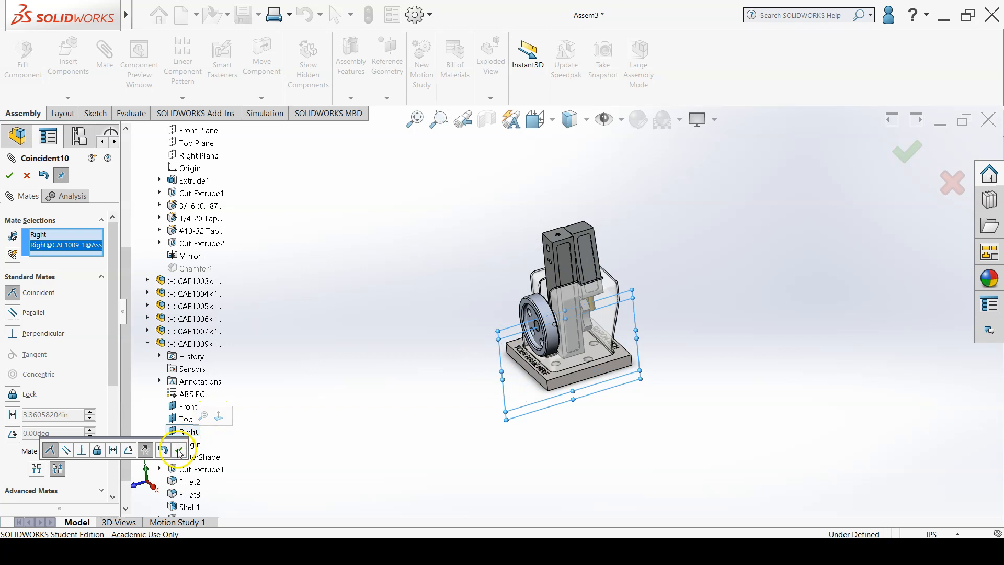
left_click(178, 451)
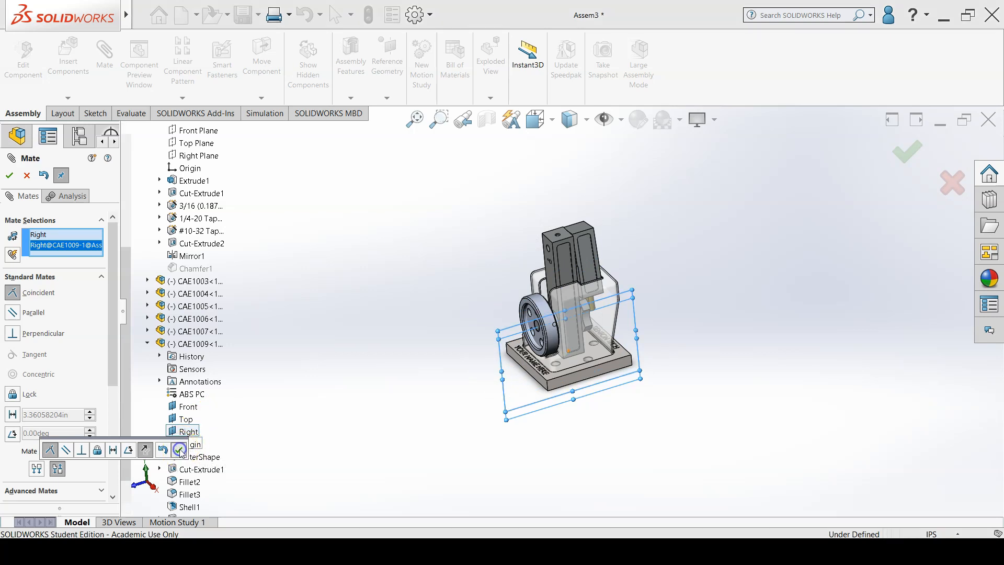
left_click(95, 262)
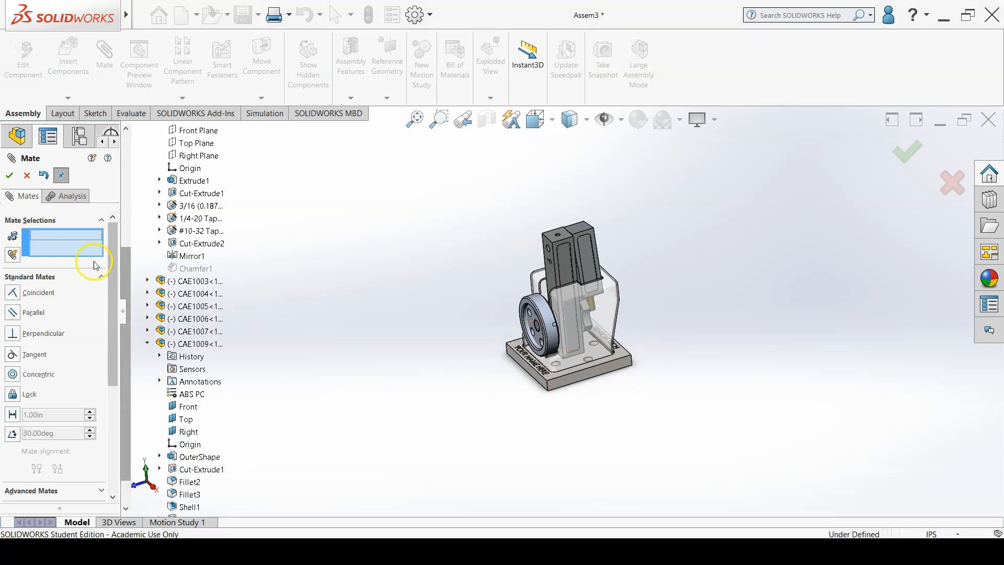
left_click(9, 177)
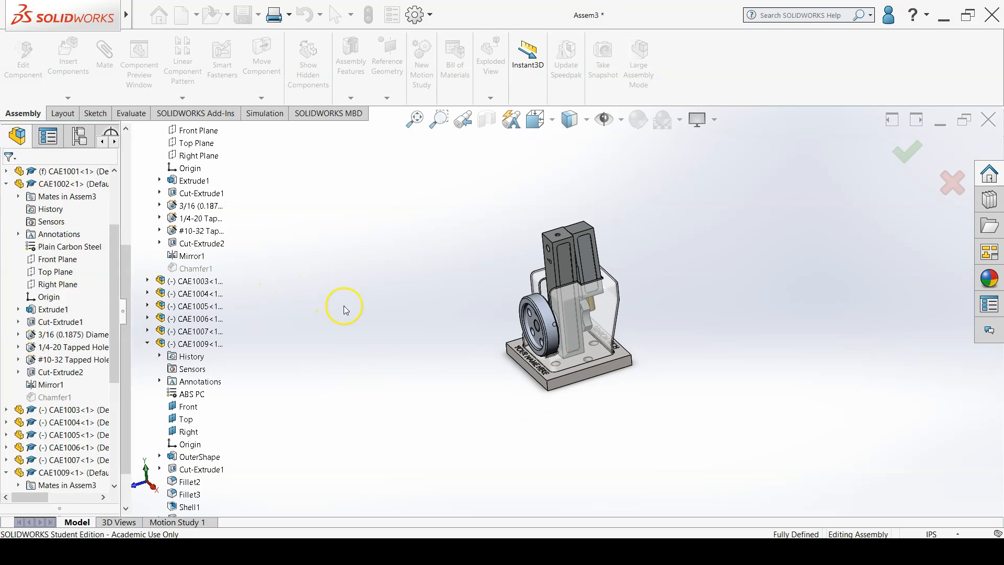
Examine from several angles how the CAE1009 cover sits on the base and around the wheel.
scroll(609, 318, "down", 5)
middle_click_drag(601, 298, 559, 289)
left_click(559, 289)
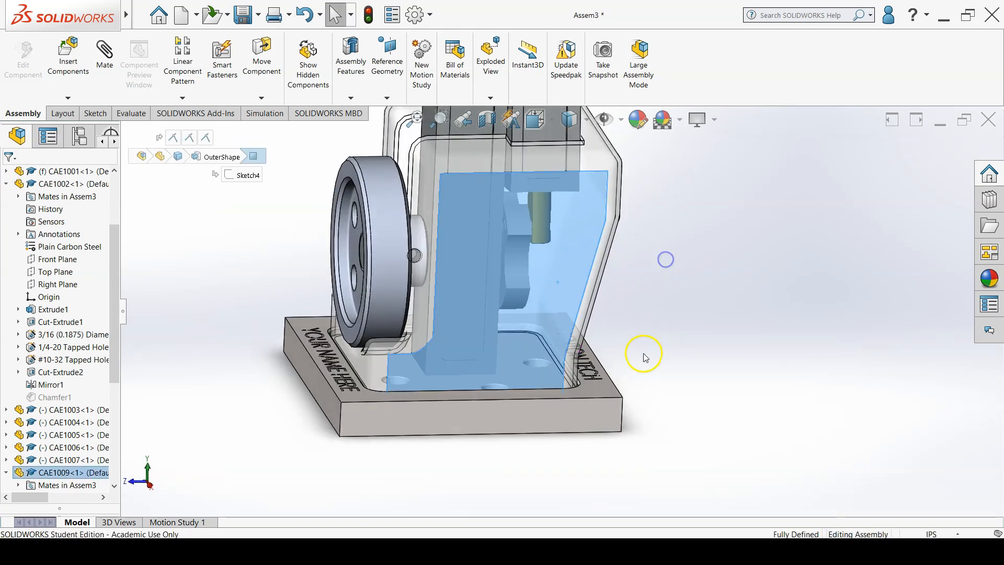
left_click(645, 357)
middle_click_drag(648, 356, 699, 363)
scroll(690, 343, "up", 1)
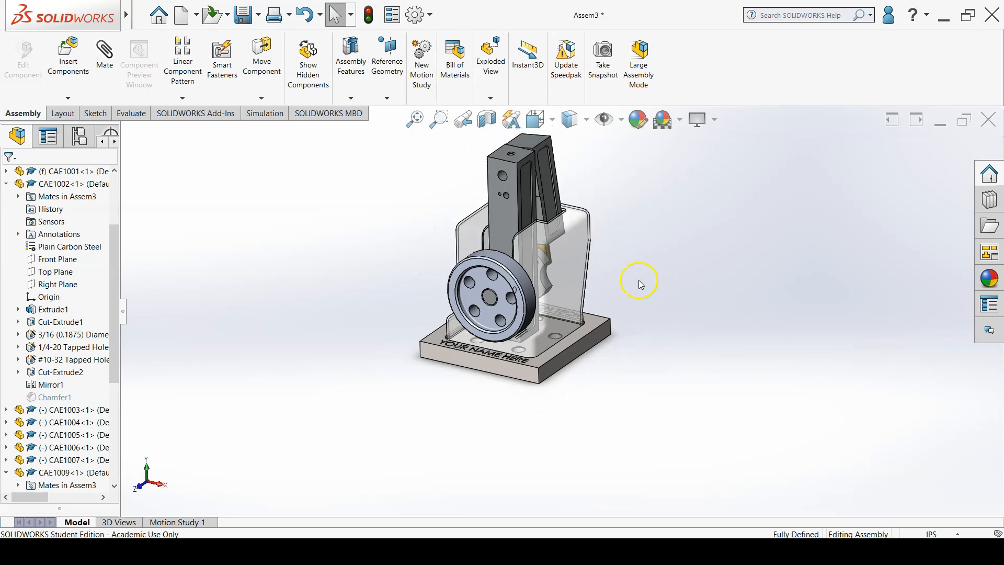